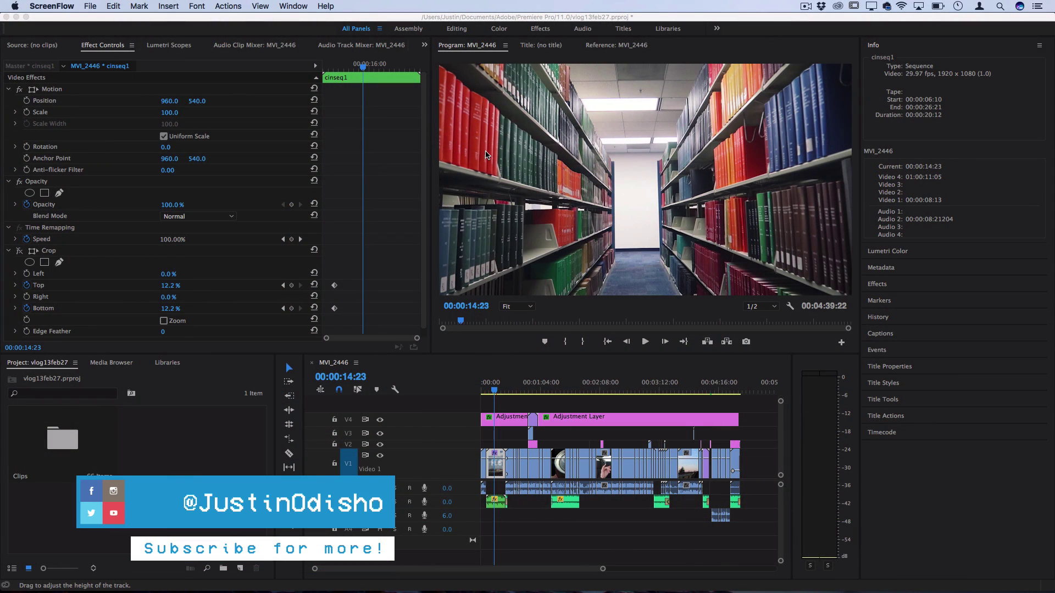
Step: Bring the vlog13feb27 project forward and put the MVI_2446 playhead at 00:00:14:06
{"action": "left_click", "coordinate": [332, 22]}
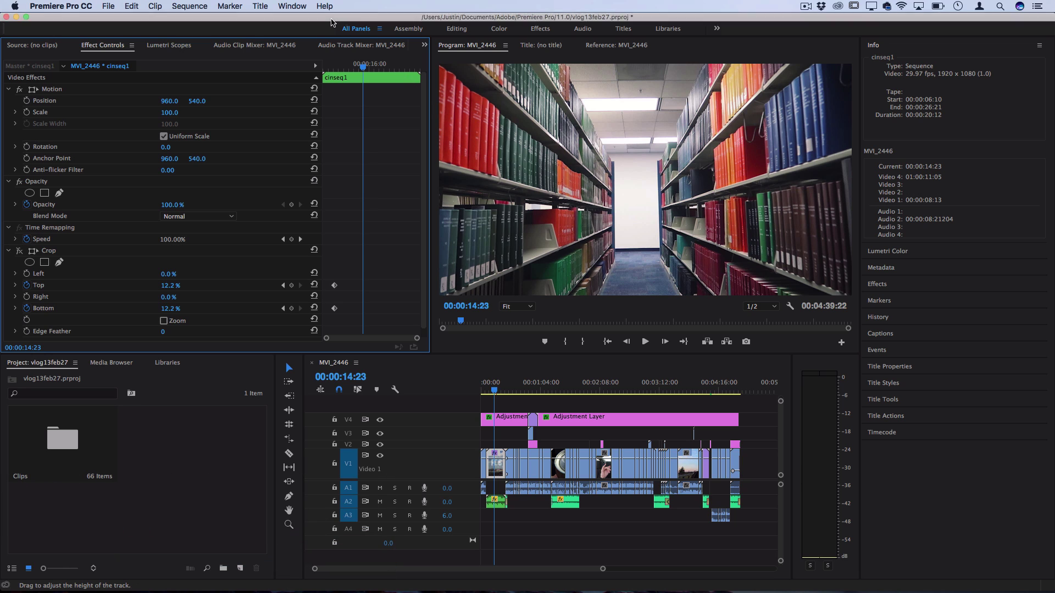
{"action": "mouse_move", "coordinate": [528, 587]}
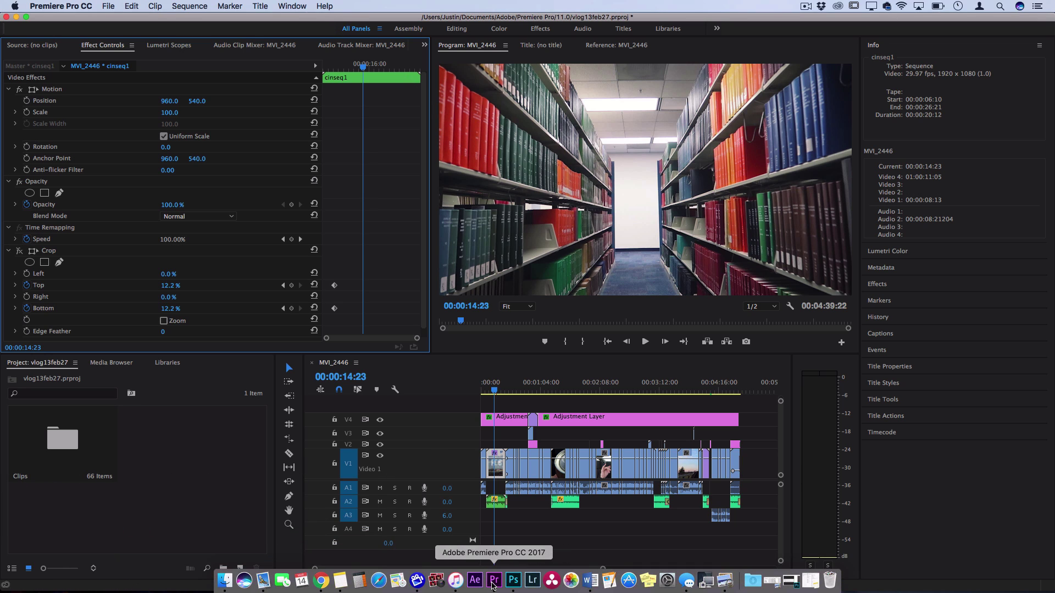
{"action": "left_click", "coordinate": [517, 393]}
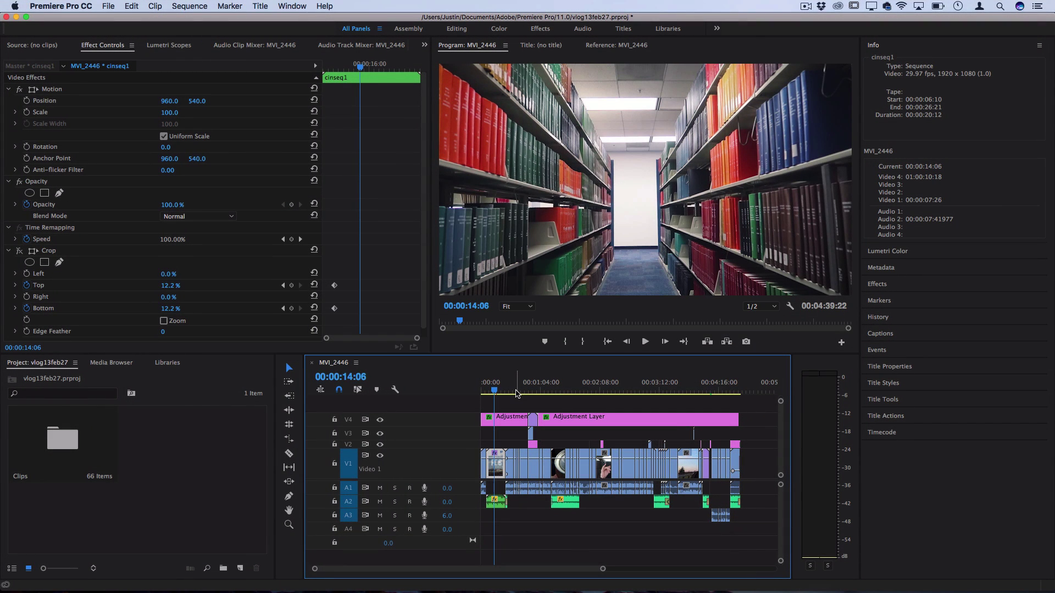
Step: Zoom the timeline, then switch from the Titles workspace back to All Panels
{"action": "scroll", "coordinate": [502, 465], "scroll_direction": "up", "scroll_amount": 5}
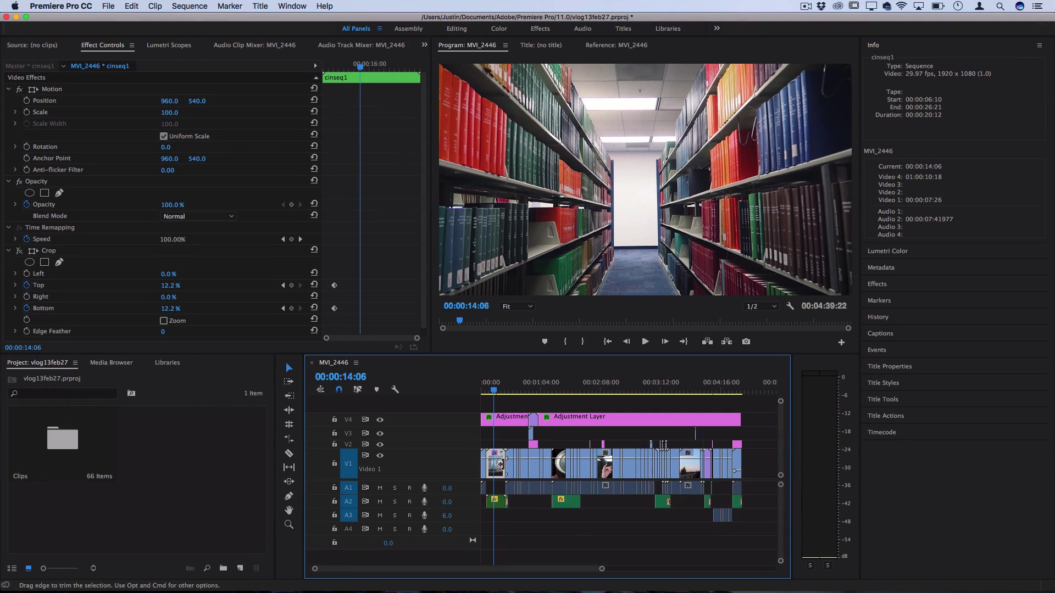
{"action": "scroll", "coordinate": [501, 465], "scroll_direction": "down", "scroll_amount": 3}
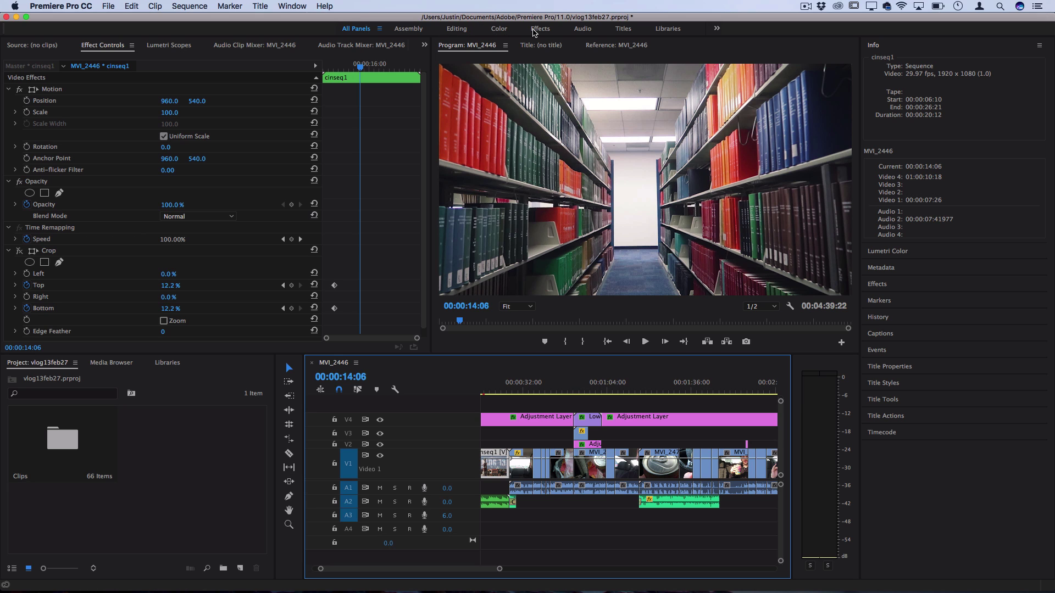
{"action": "left_click", "coordinate": [621, 30]}
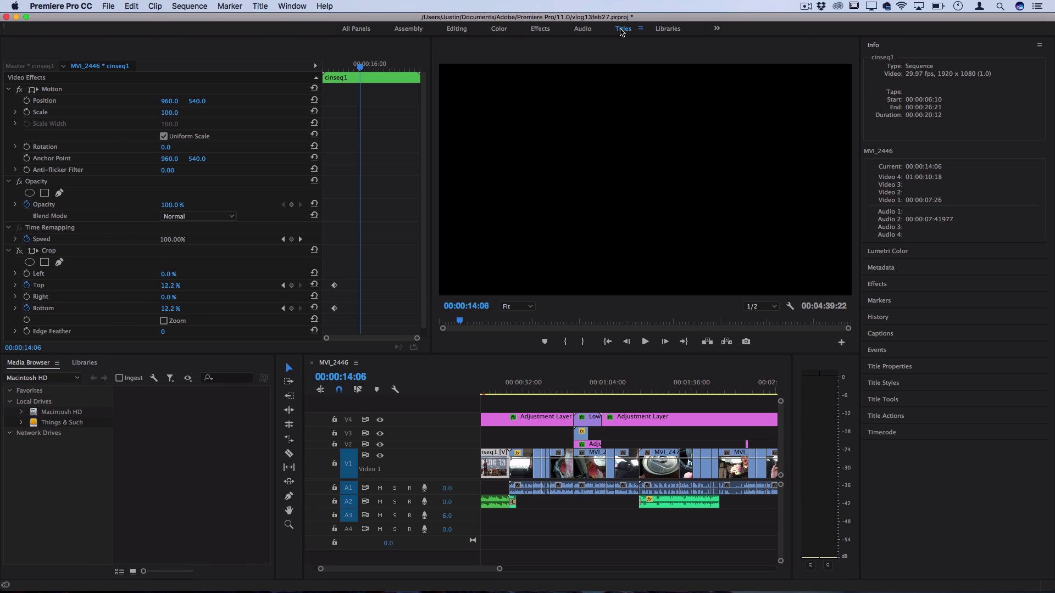
{"action": "left_click", "coordinate": [366, 30]}
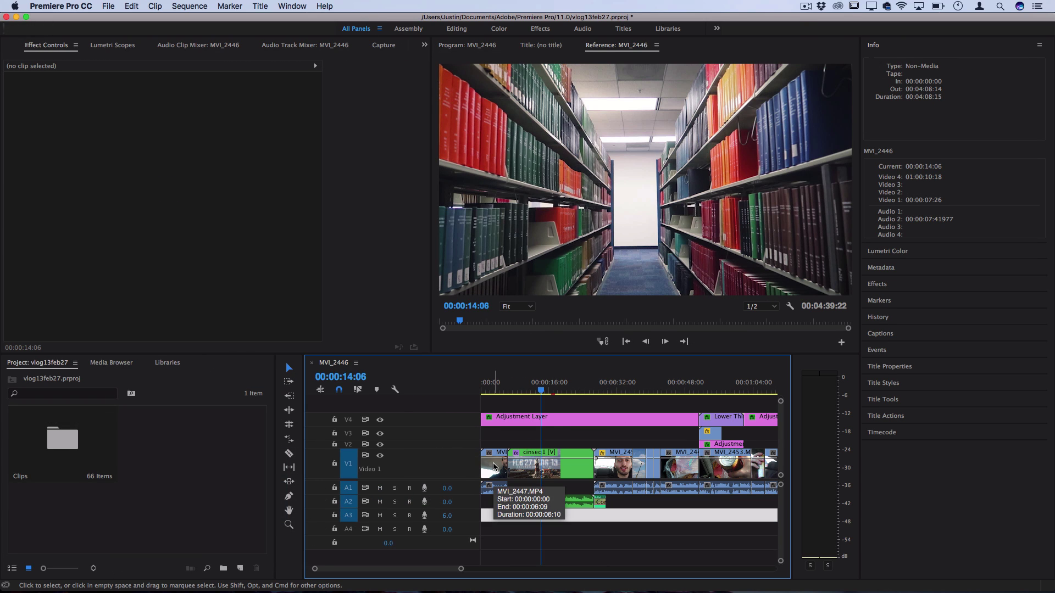
Step: Browse the footage thumbnails in the Clips bin, then close its floating window
{"action": "scroll", "coordinate": [494, 468], "scroll_direction": "down", "scroll_amount": 5}
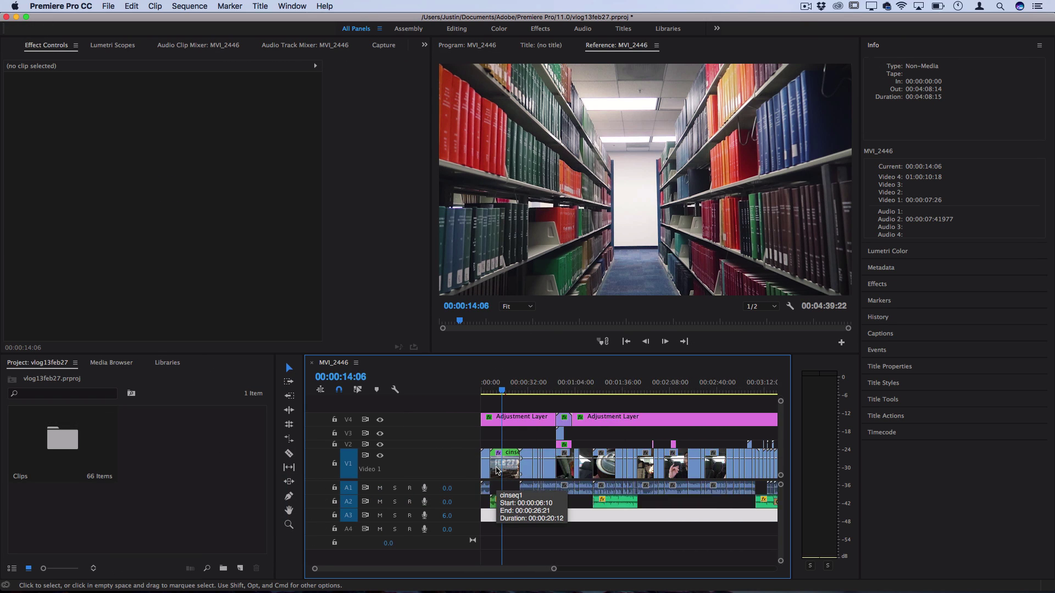
{"action": "scroll", "coordinate": [497, 471], "scroll_direction": "up", "scroll_amount": 1}
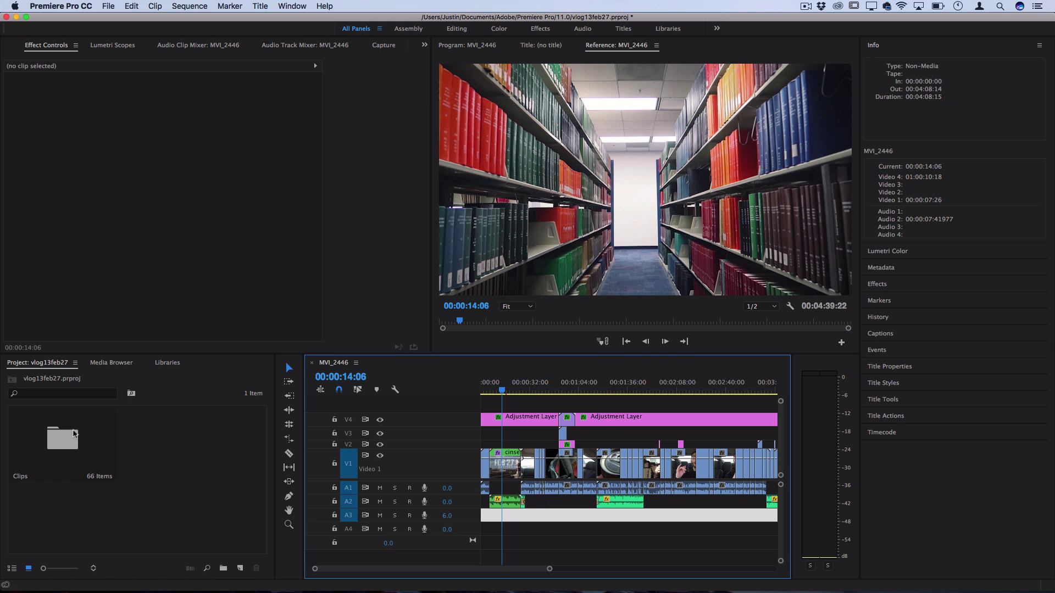
{"action": "double_click", "coordinate": [64, 438]}
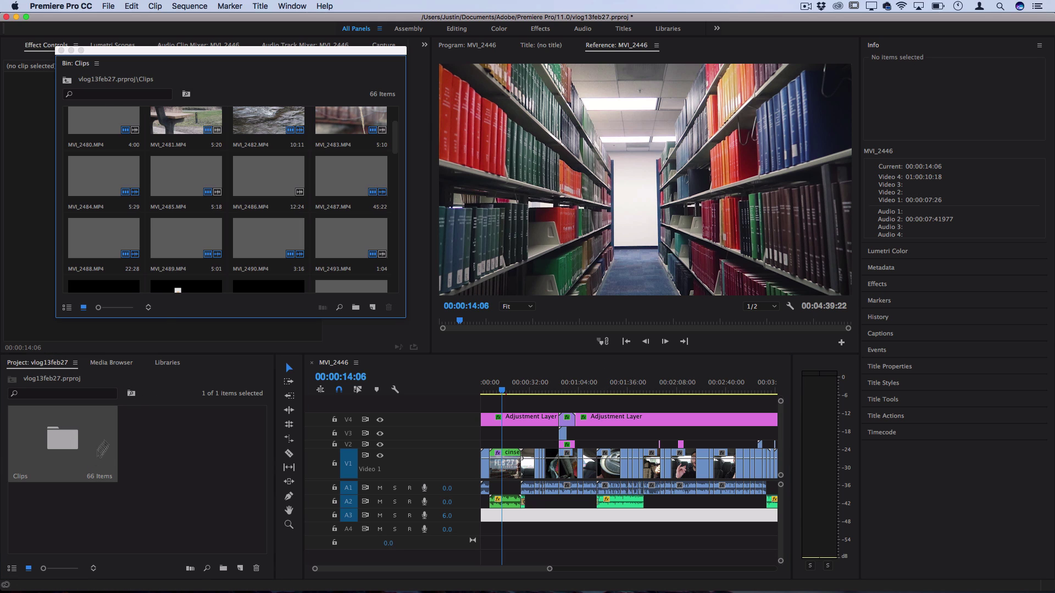
{"action": "scroll", "coordinate": [152, 204], "scroll_direction": "up", "scroll_amount": 2}
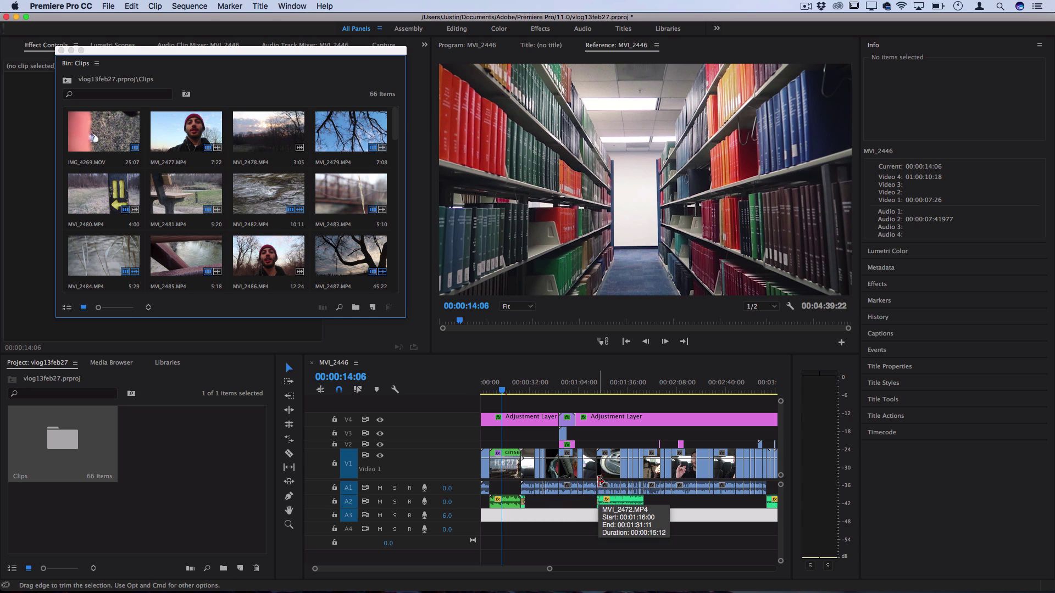
{"action": "left_click", "coordinate": [61, 50]}
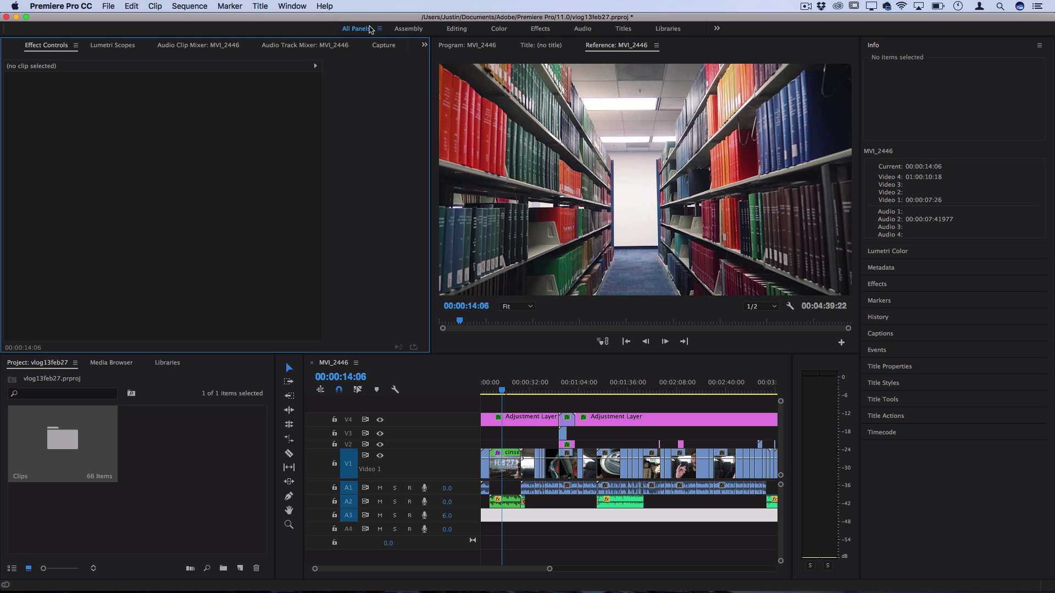
{"action": "left_click", "coordinate": [417, 31]}
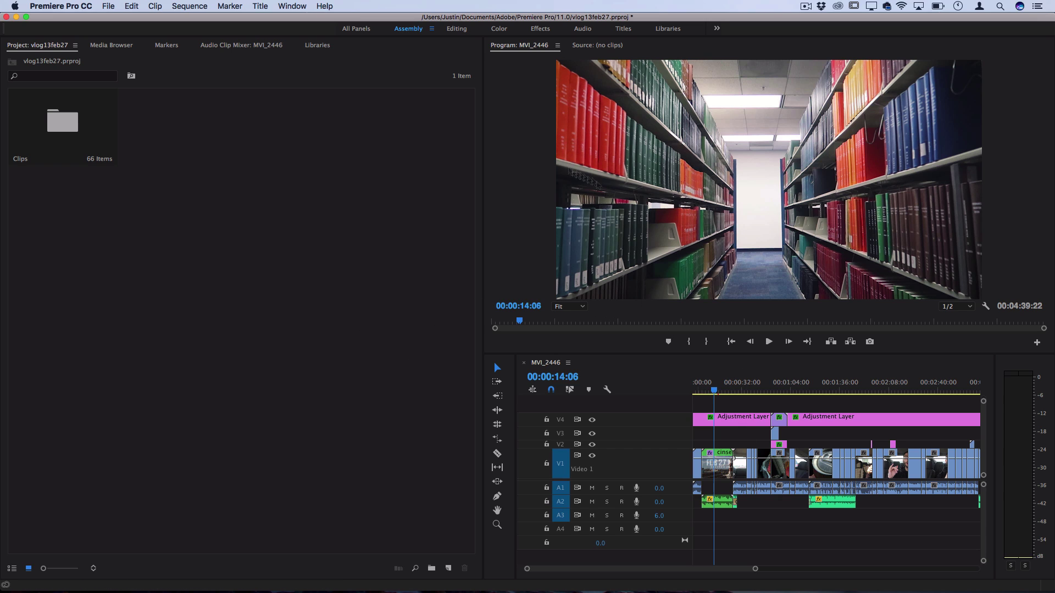
{"action": "left_click", "coordinate": [455, 30]}
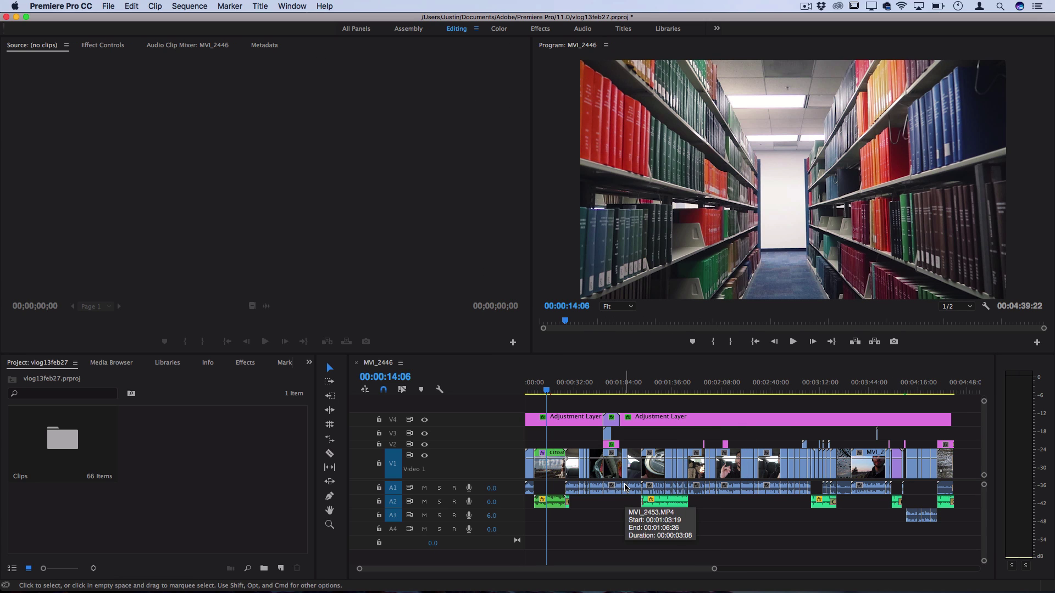
{"action": "left_click", "coordinate": [497, 30]}
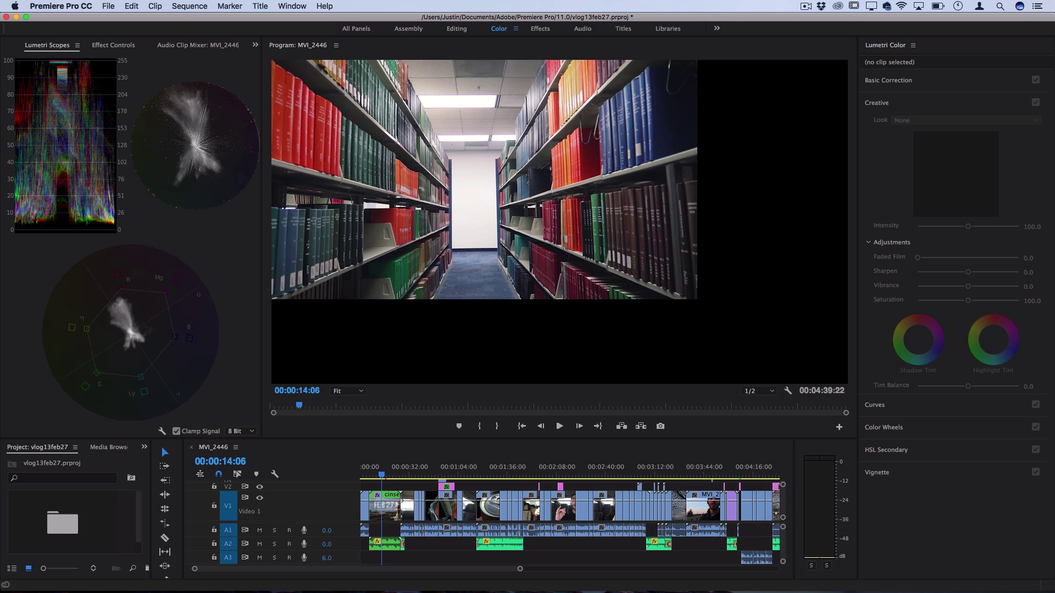
{"action": "left_click", "coordinate": [539, 29]}
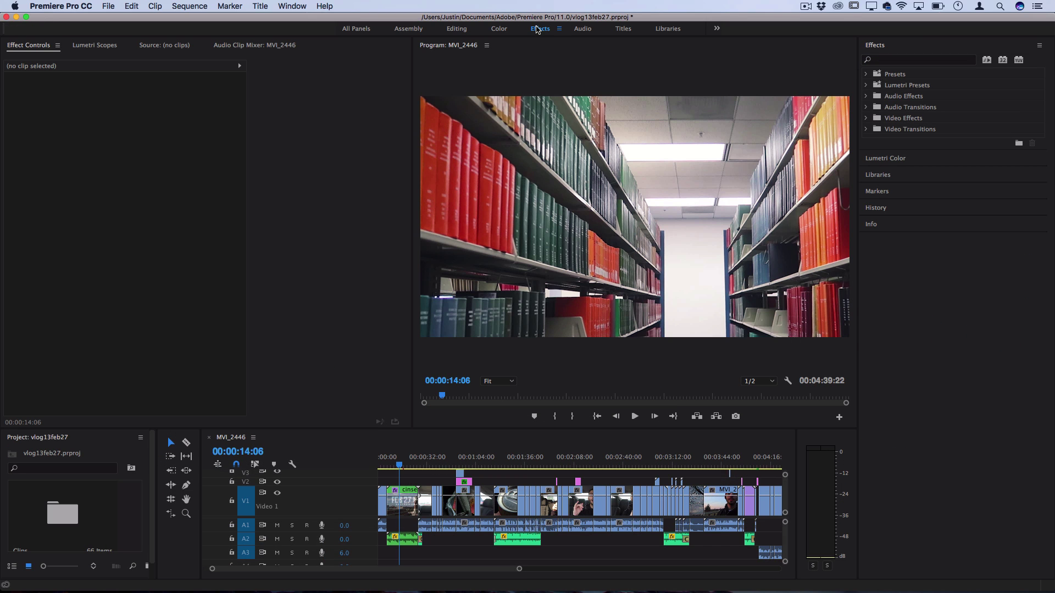
{"action": "left_click", "coordinate": [592, 31]}
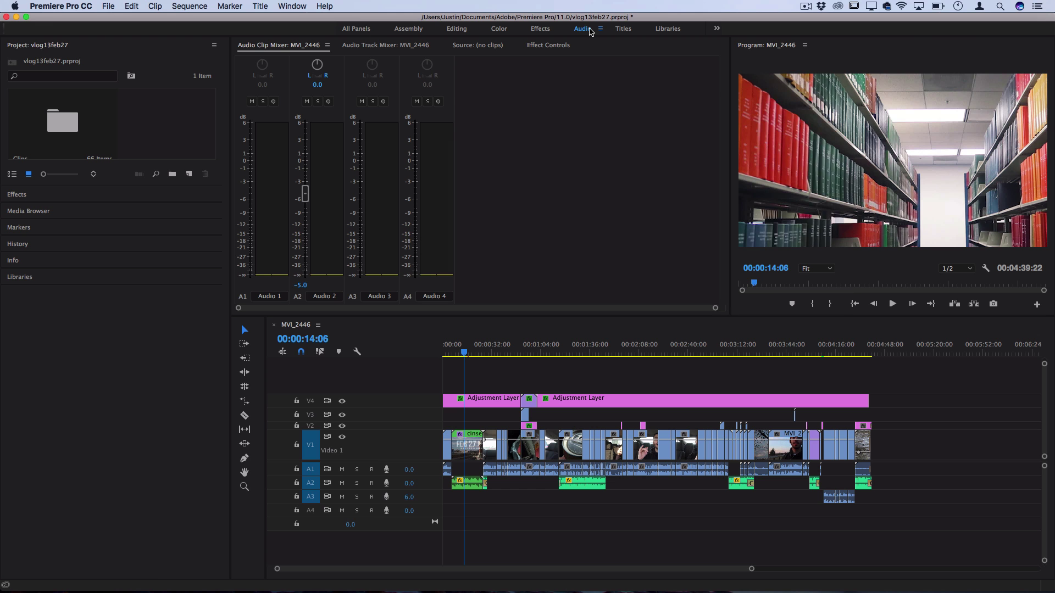
{"action": "left_click", "coordinate": [621, 32]}
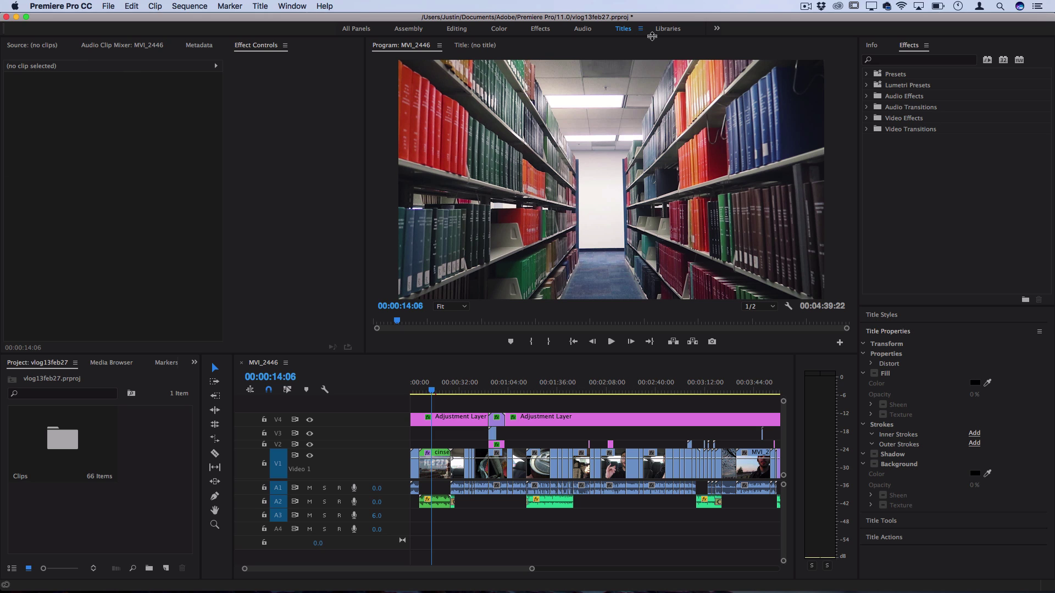
{"action": "left_click", "coordinate": [362, 29]}
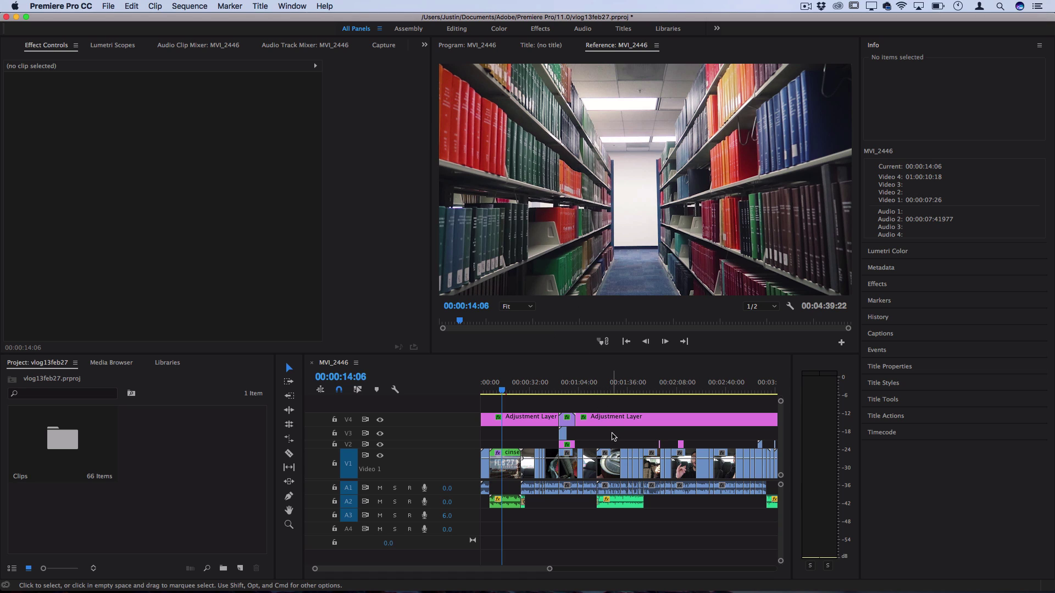
Step: Launch After Effects CC 2017 from the Dock
{"action": "mouse_move", "coordinate": [465, 585]}
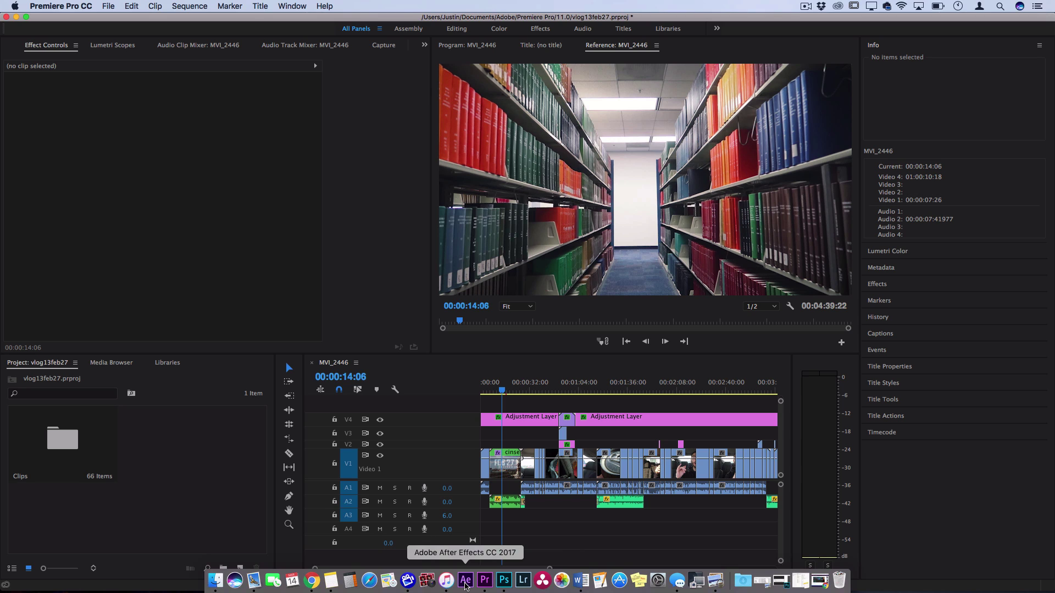
{"action": "left_click", "coordinate": [466, 581]}
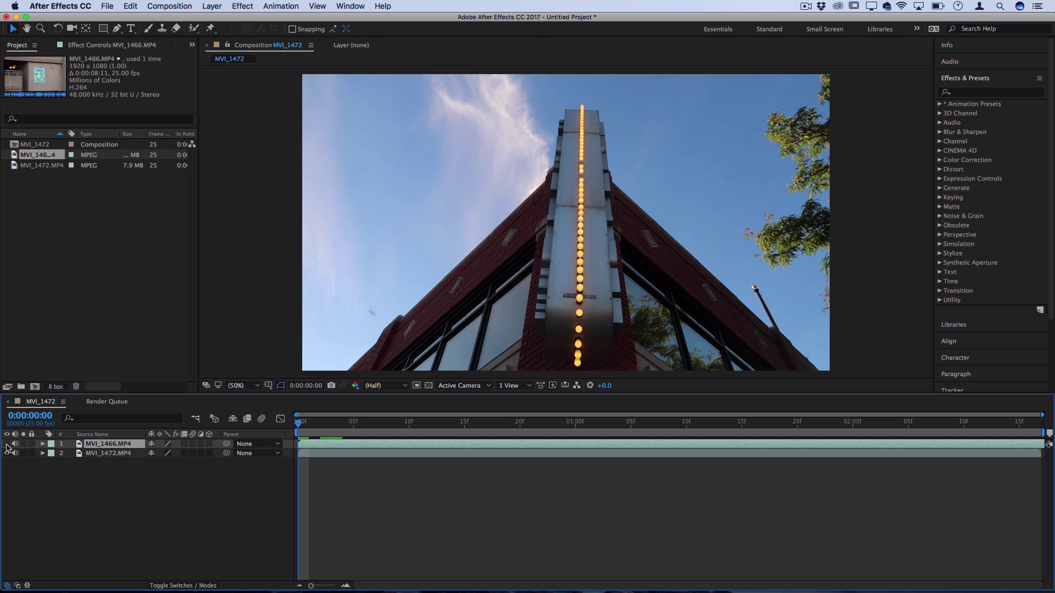
{"action": "left_click", "coordinate": [7, 443]}
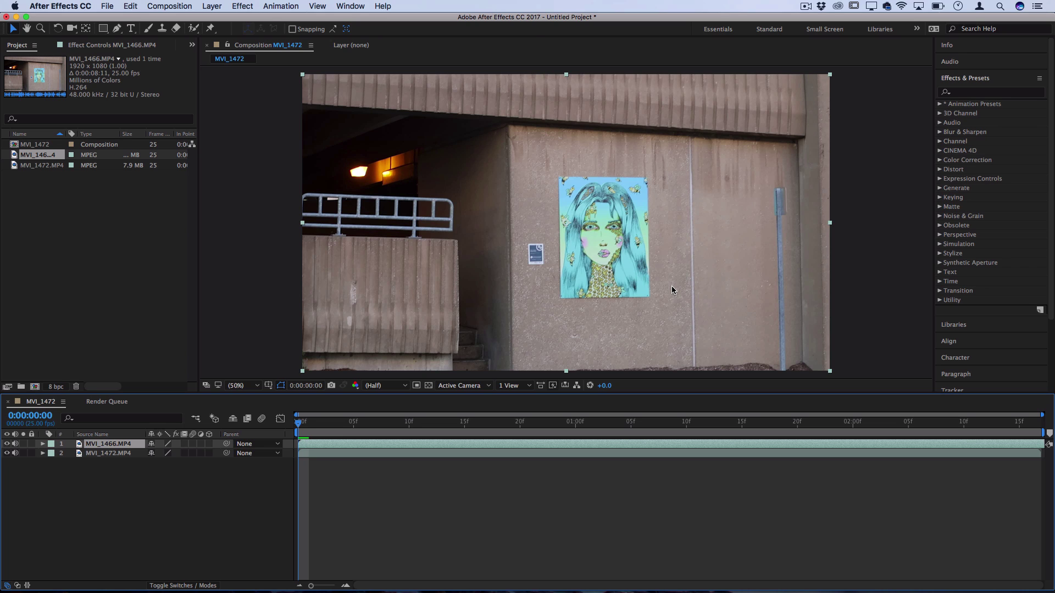
{"action": "left_click", "coordinate": [6, 444]}
{"action": "left_click", "coordinate": [940, 289]}
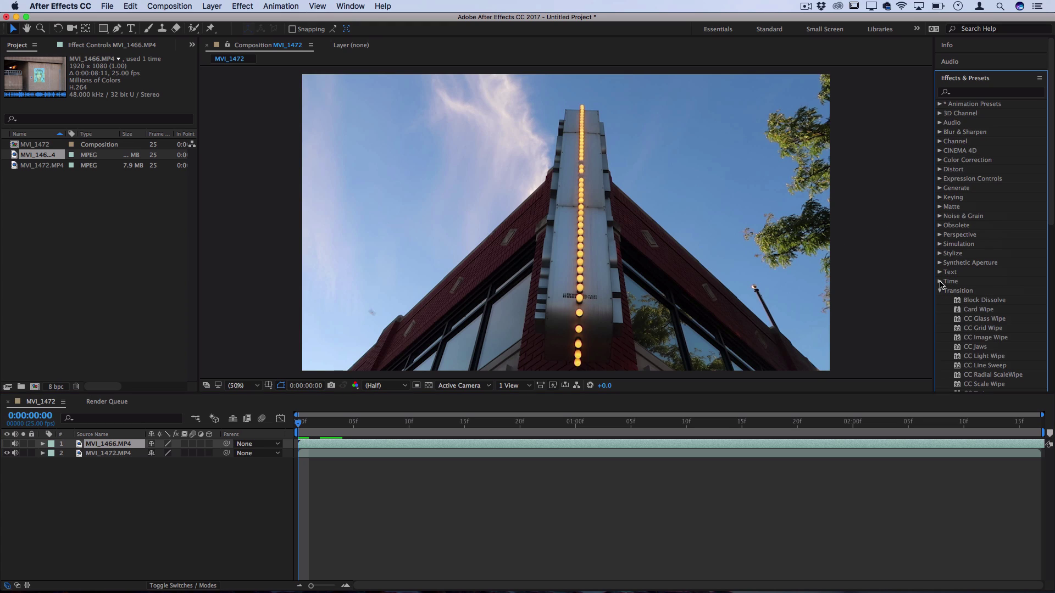
{"action": "left_click", "coordinate": [940, 281]}
{"action": "left_click", "coordinate": [940, 272]}
{"action": "left_click", "coordinate": [940, 262]}
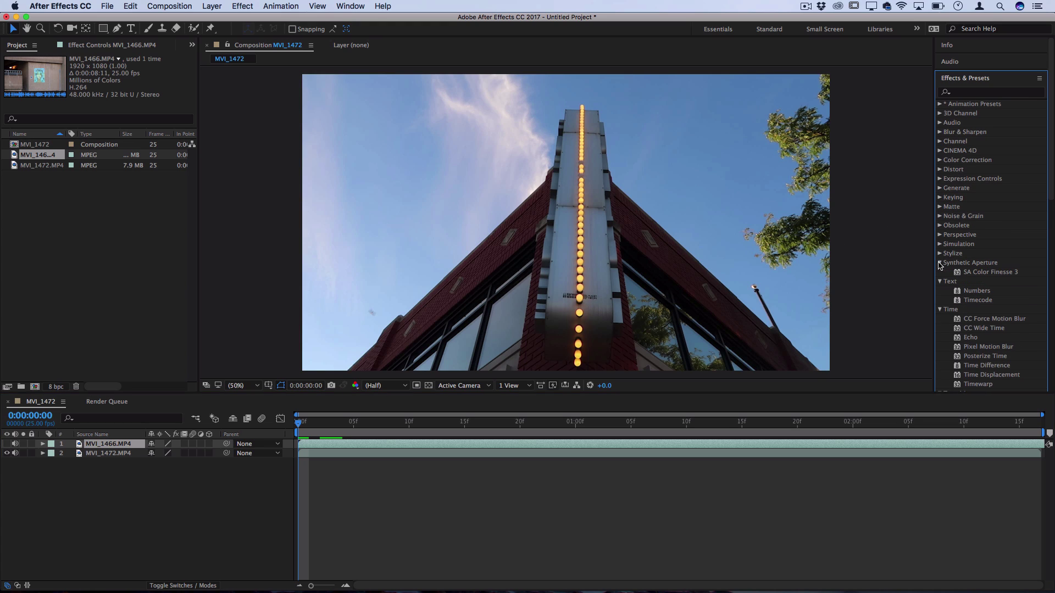
{"action": "left_click", "coordinate": [940, 234]}
{"action": "left_click", "coordinate": [940, 225]}
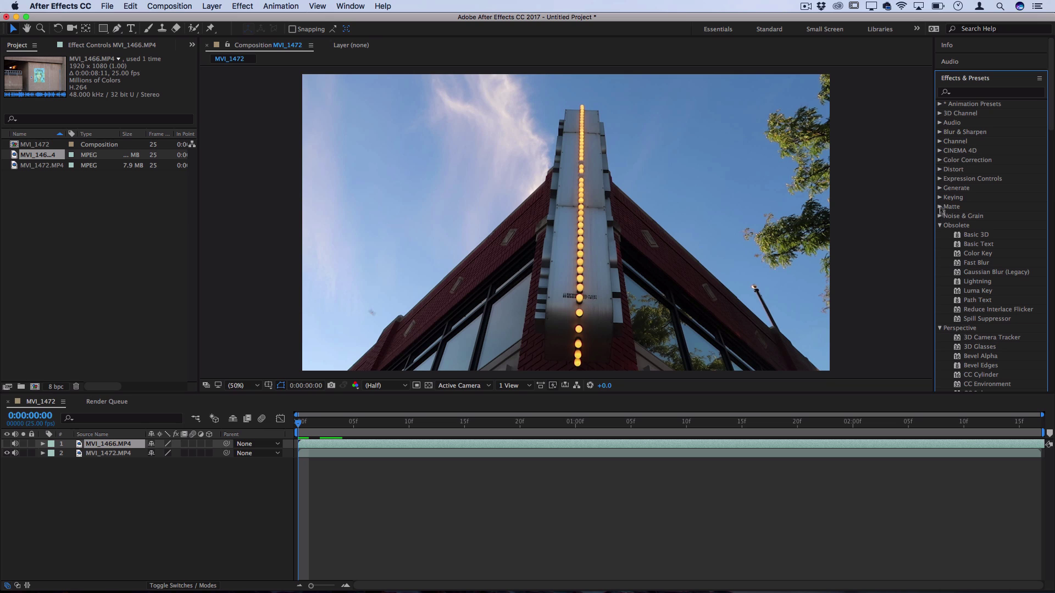
{"action": "mouse_move", "coordinate": [388, 588]}
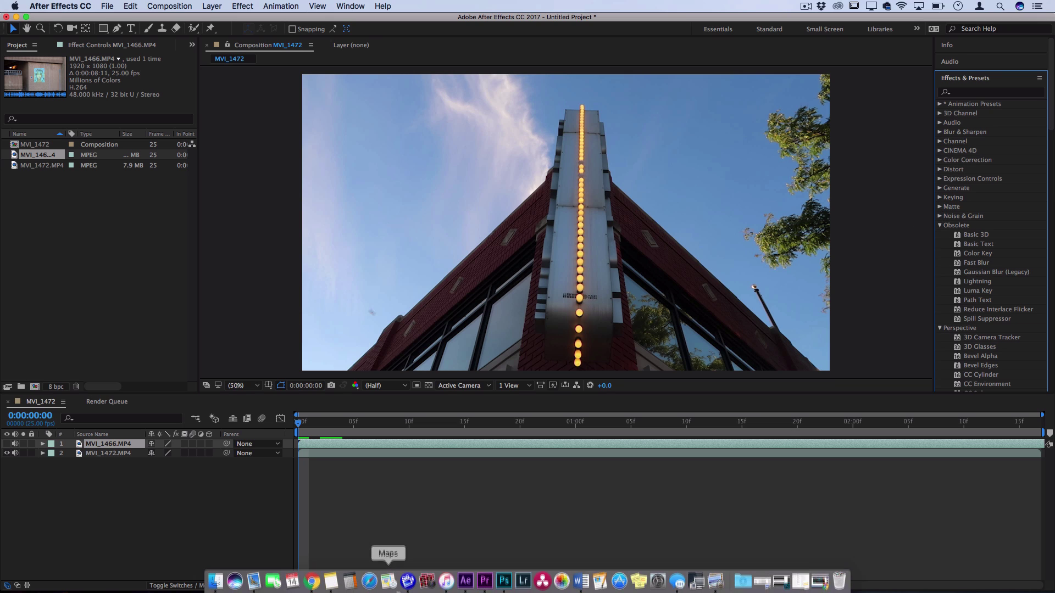
Step: Return to Premiere Pro and expand the Obsolete, Keying and Generate video effect folders
{"action": "left_click", "coordinate": [481, 583]}
{"action": "left_click", "coordinate": [874, 278]}
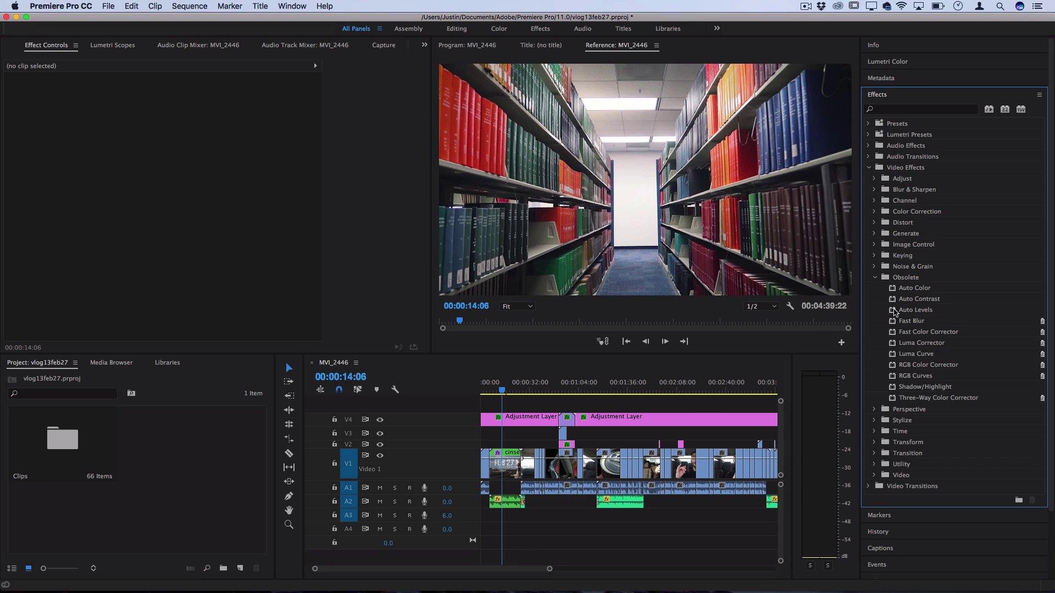
{"action": "left_click", "coordinate": [875, 255]}
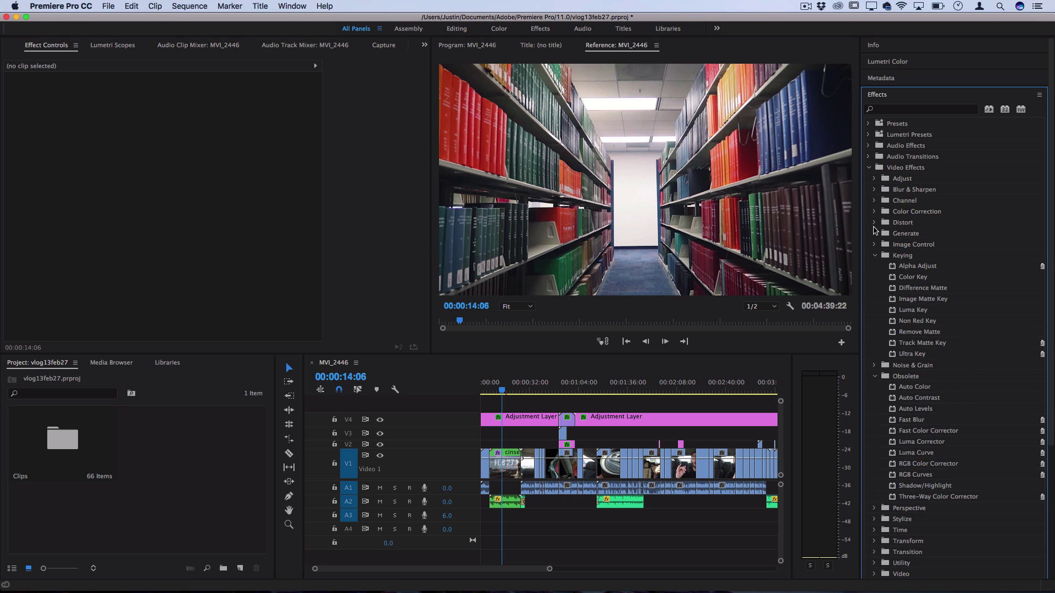
{"action": "left_click", "coordinate": [875, 233]}
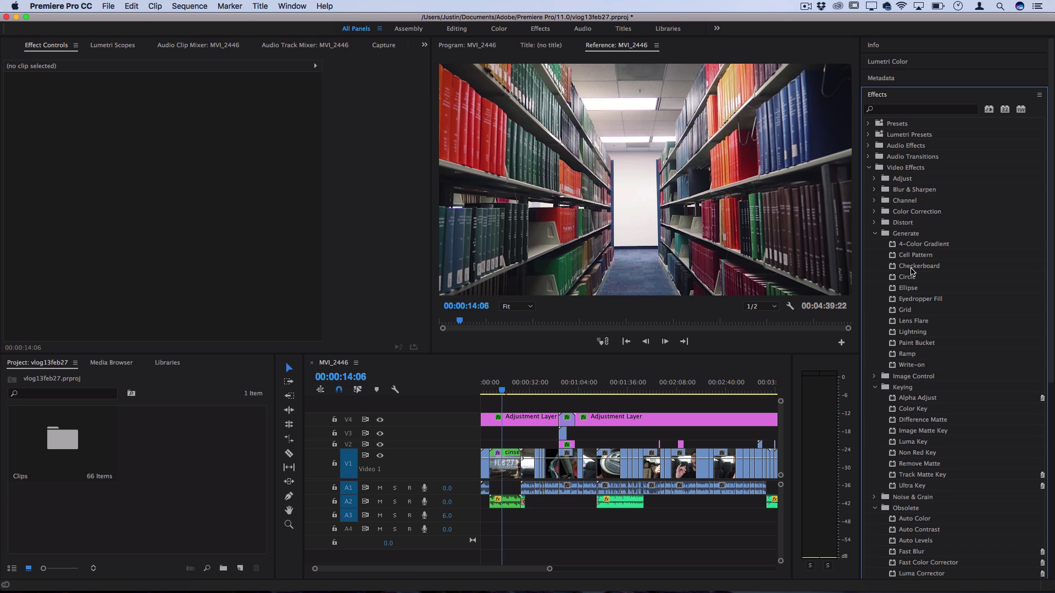
{"action": "mouse_move", "coordinate": [426, 583]}
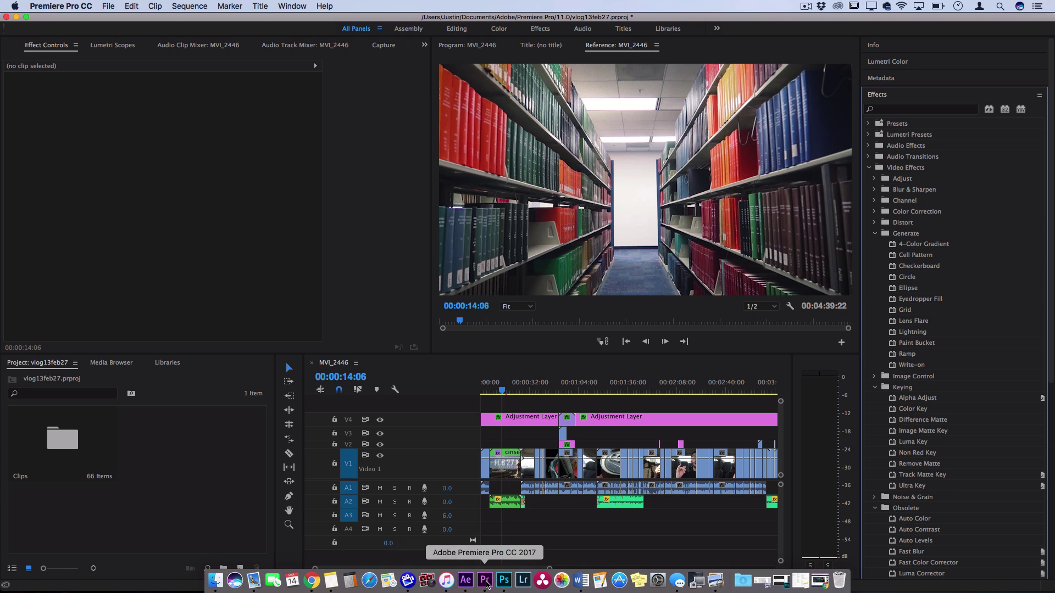
{"action": "left_click", "coordinate": [466, 581]}
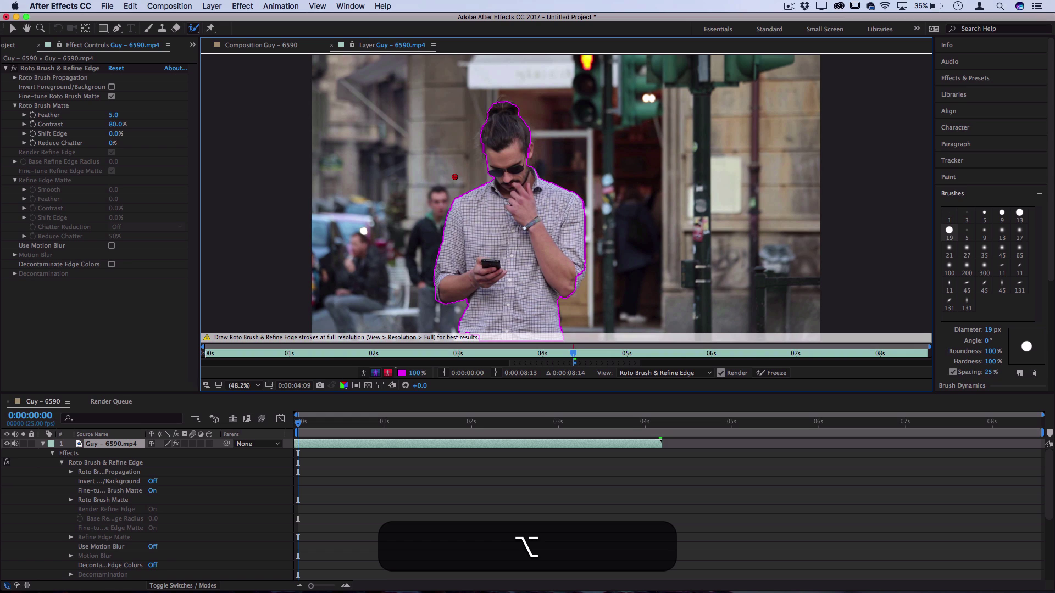
{"action": "mouse_move", "coordinate": [455, 177]}
{"action": "left_mouse_down"}
{"action": "mouse_move", "coordinate": [471, 104]}
{"action": "mouse_move", "coordinate": [499, 74]}
{"action": "mouse_move", "coordinate": [541, 99]}
{"action": "left_mouse_up"}
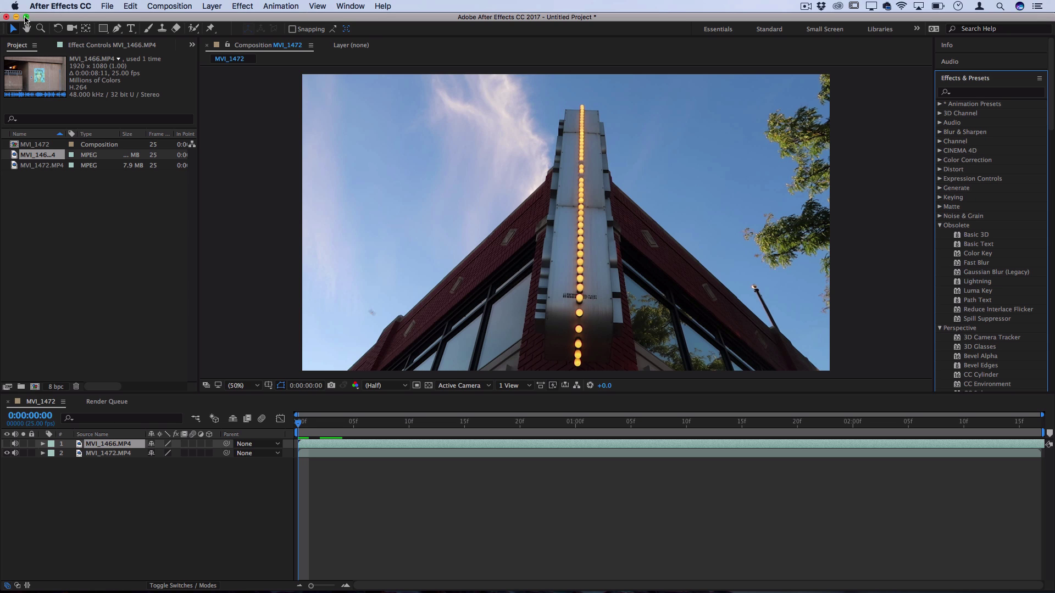
Step: Minimize After Effects, then briefly open and close the Clips bin window in Premiere
{"action": "left_click", "coordinate": [16, 17]}
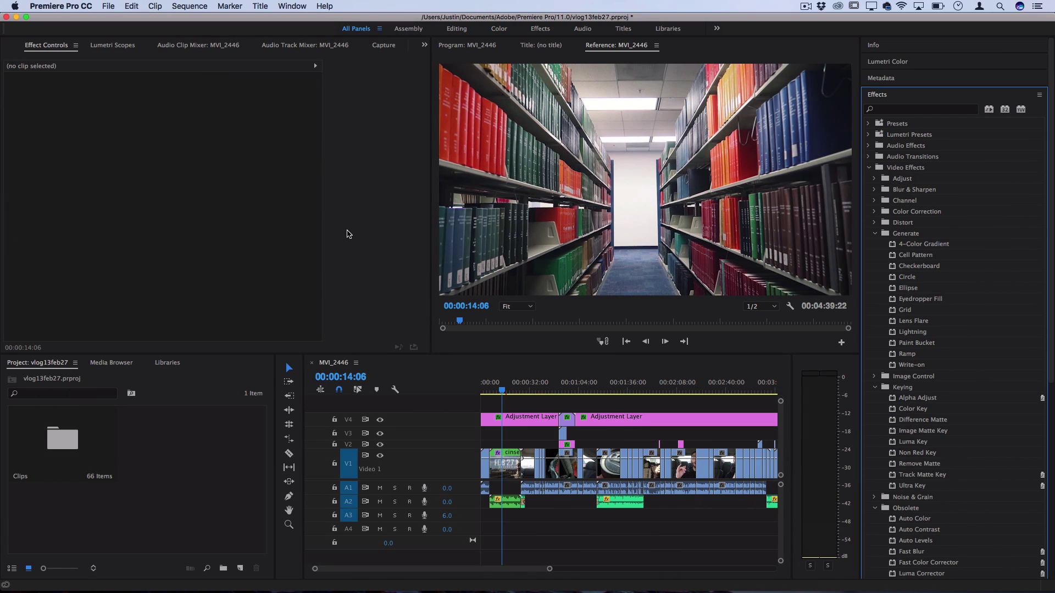
{"action": "left_click", "coordinate": [187, 586]}
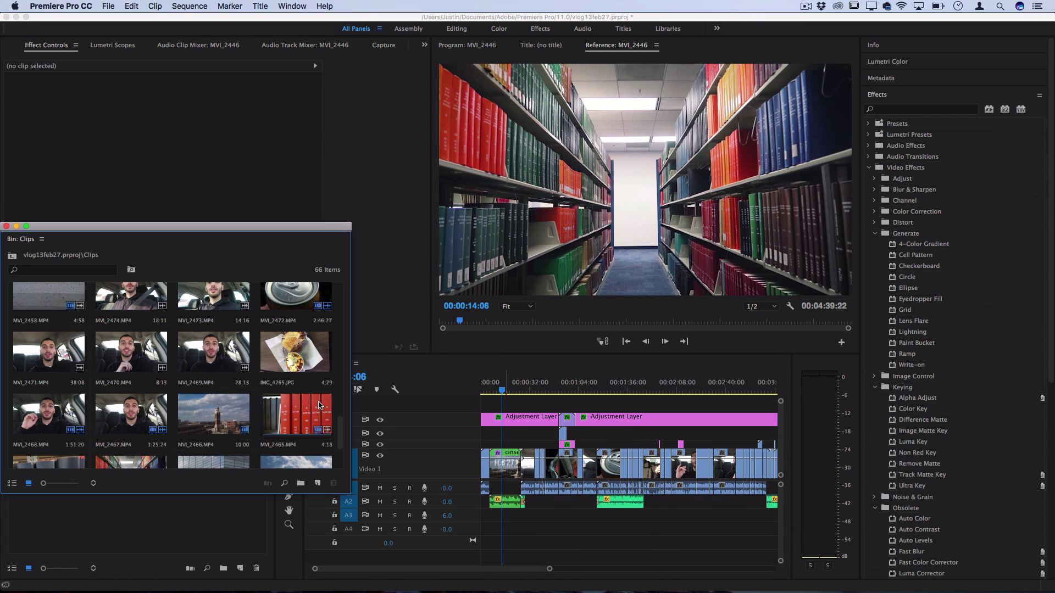
{"action": "scroll", "coordinate": [247, 385], "scroll_direction": "up", "scroll_amount": 3}
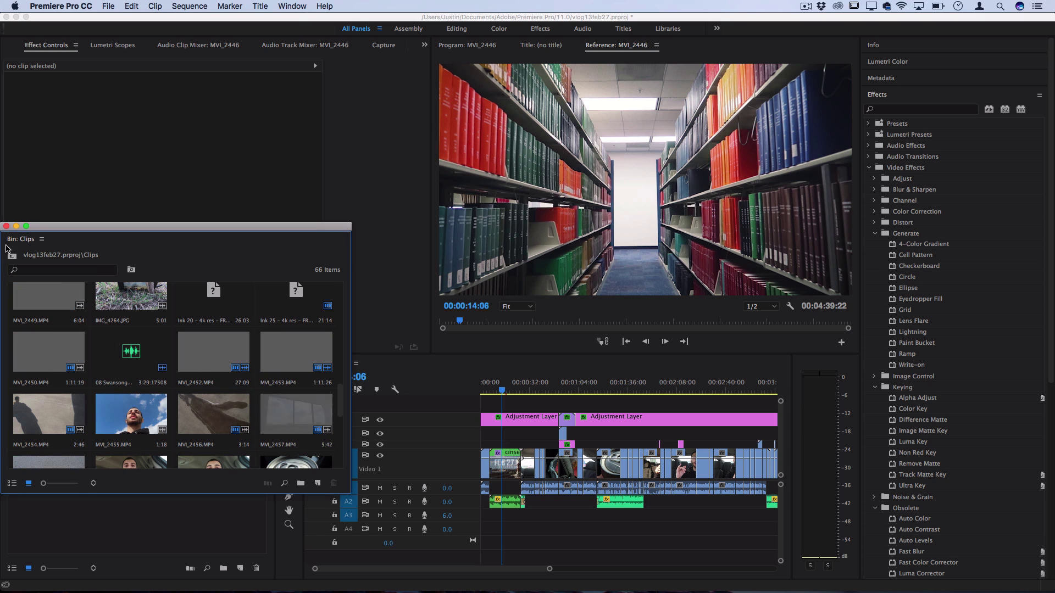
{"action": "left_click", "coordinate": [6, 225]}
Step: Zoom the MVI_2446 timeline in on the cinseq1 clip at the sequence start
{"action": "key", "text": "equal"}
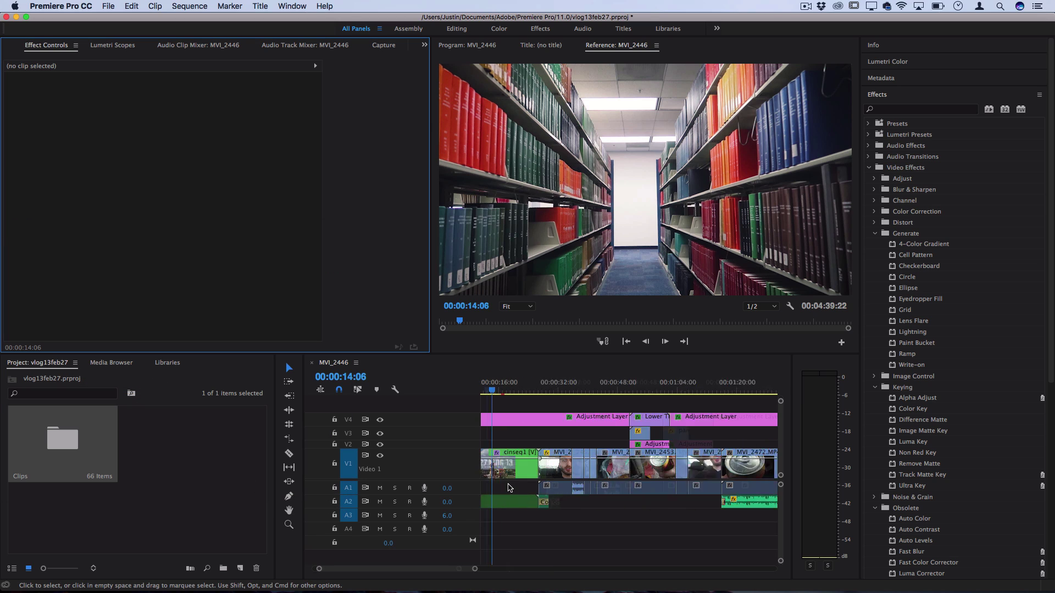
{"action": "key", "text": "equal"}
{"action": "key", "text": "equal"}
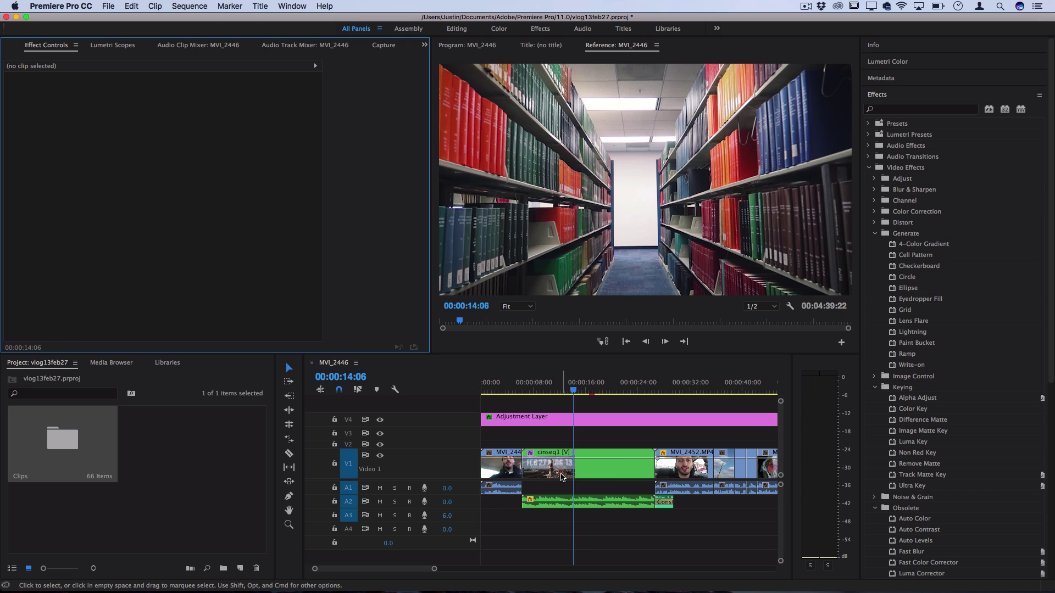
{"action": "key", "text": "minus"}
{"action": "scroll", "coordinate": [561, 477], "scroll_direction": "down", "scroll_amount": 15}
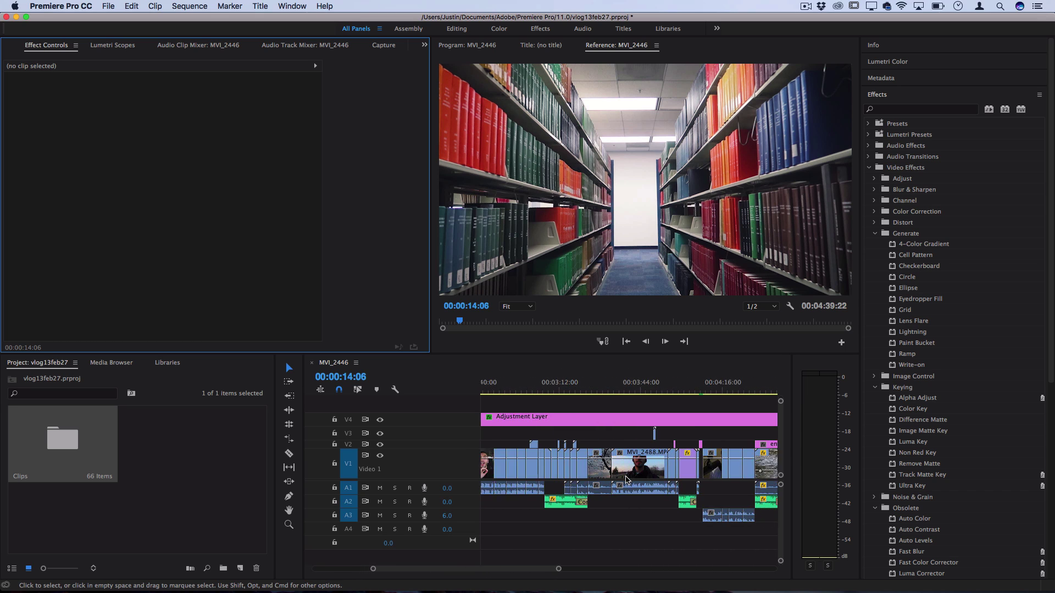
{"action": "scroll", "coordinate": [627, 480], "scroll_direction": "up", "scroll_amount": 15}
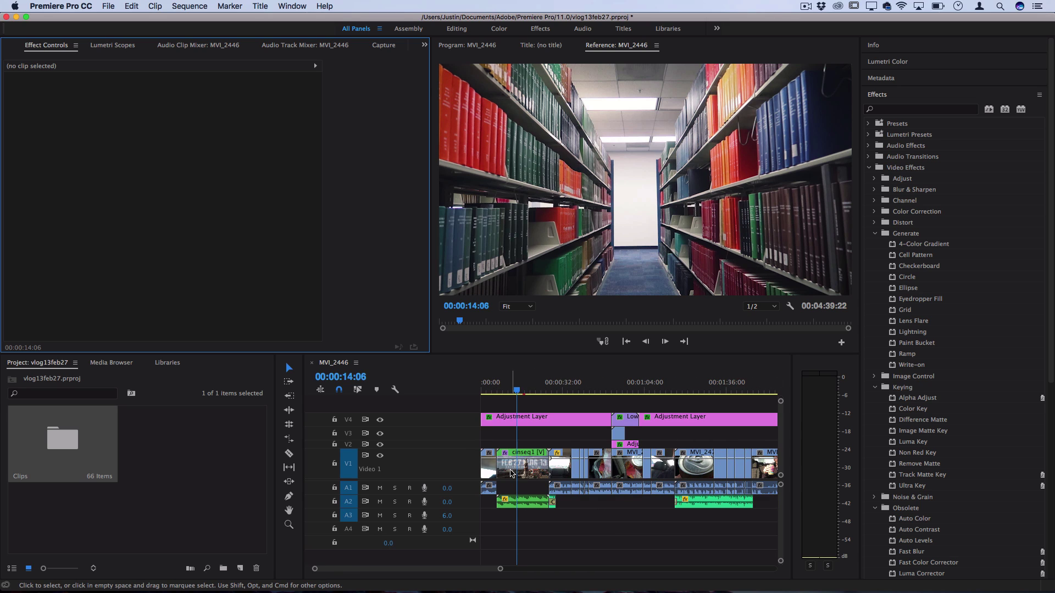
{"action": "key", "text": "="}
{"action": "key", "text": "="}
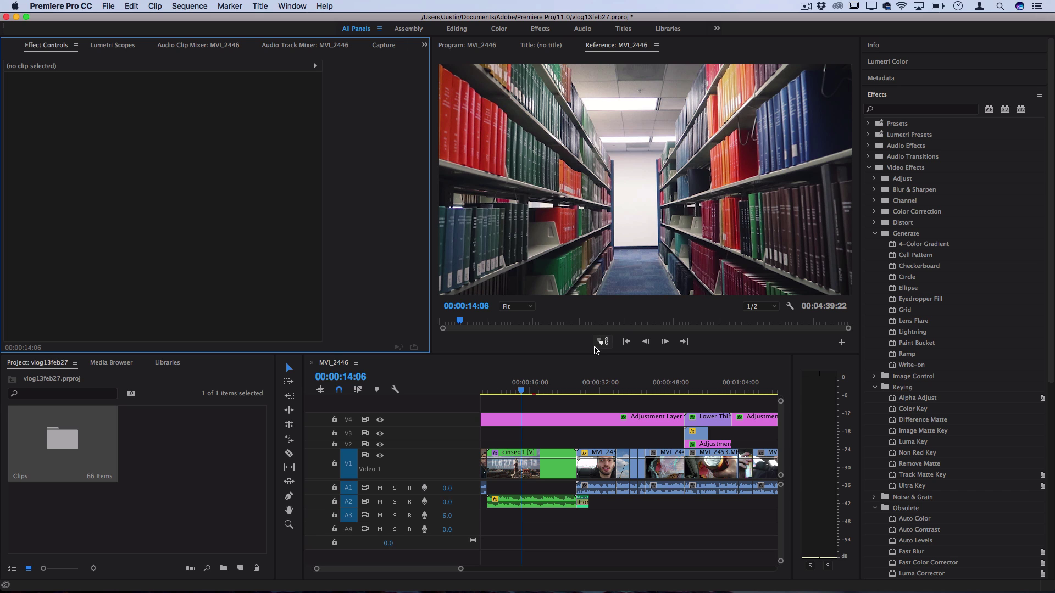
Step: Inside cinseq1, select MVI_2463 and create a new 1920×1080, 29.97 fps linked After Effects comp
{"action": "double_click", "coordinate": [536, 468]}
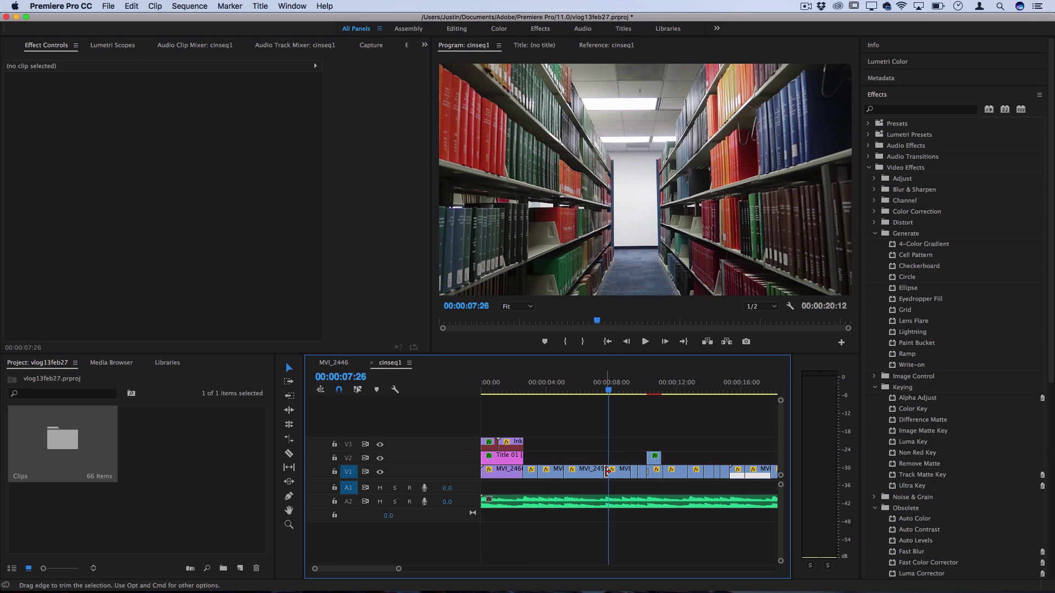
{"action": "left_click", "coordinate": [615, 473]}
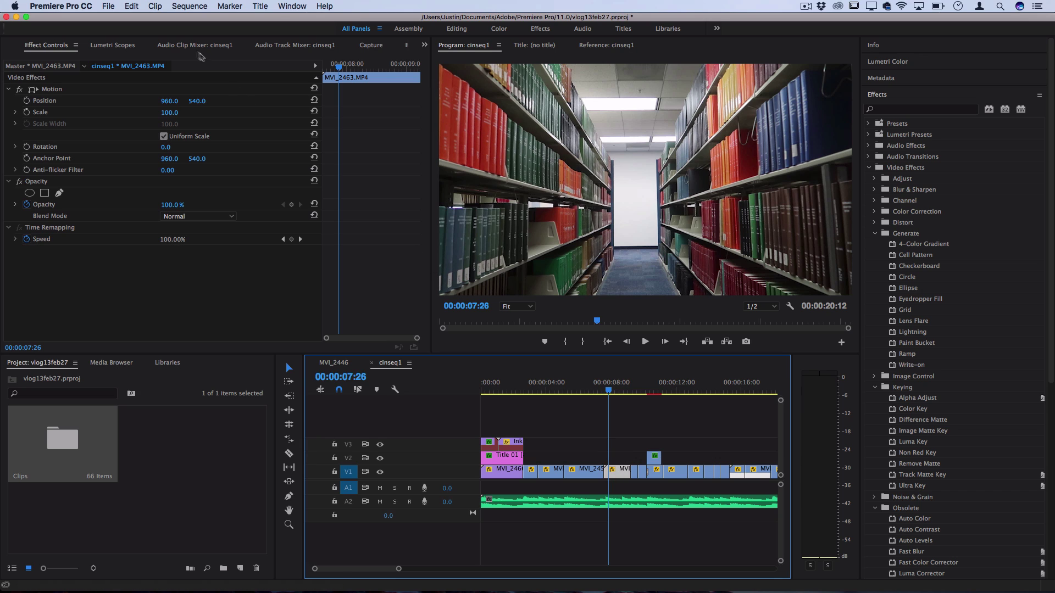
{"action": "left_click", "coordinate": [108, 6]}
{"action": "mouse_move", "coordinate": [168, 200]}
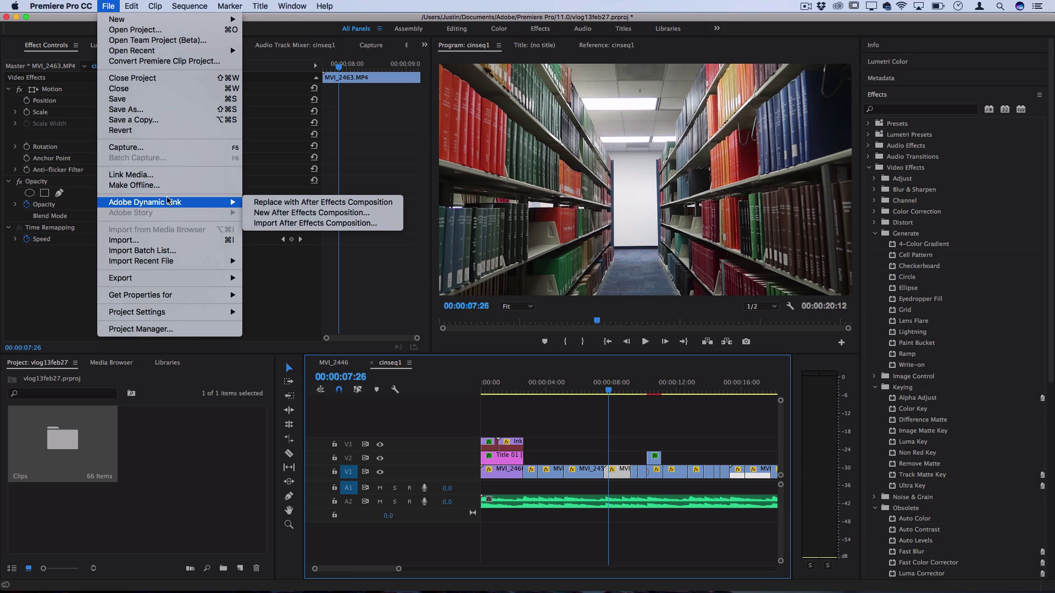
{"action": "left_click", "coordinate": [322, 216]}
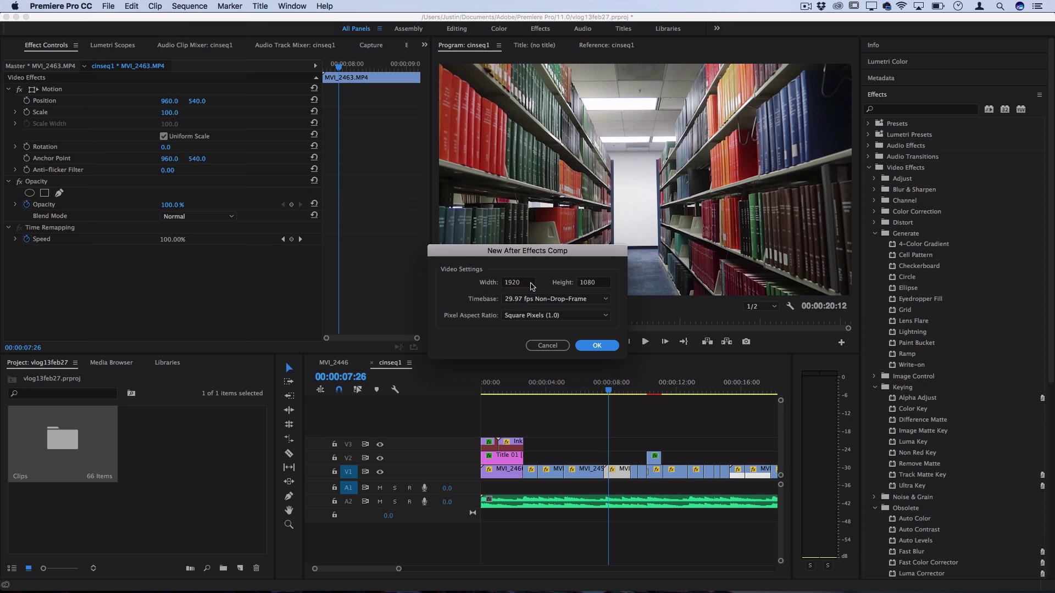
Step: Accept the comp settings, save the After Effects project as new.aep, and close it
{"action": "left_click", "coordinate": [596, 346]}
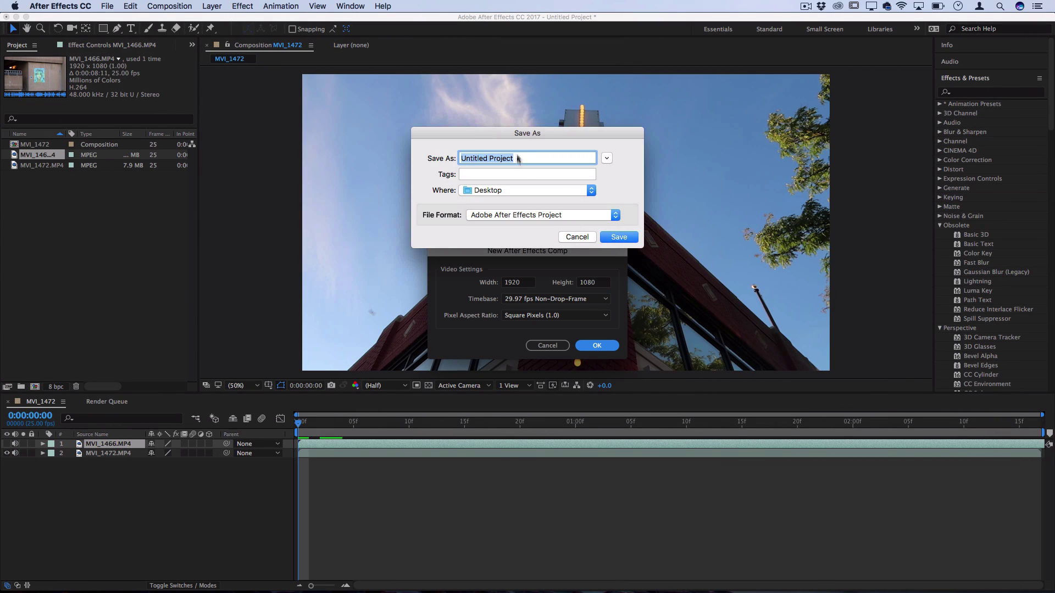
{"action": "left_click", "coordinate": [615, 237]}
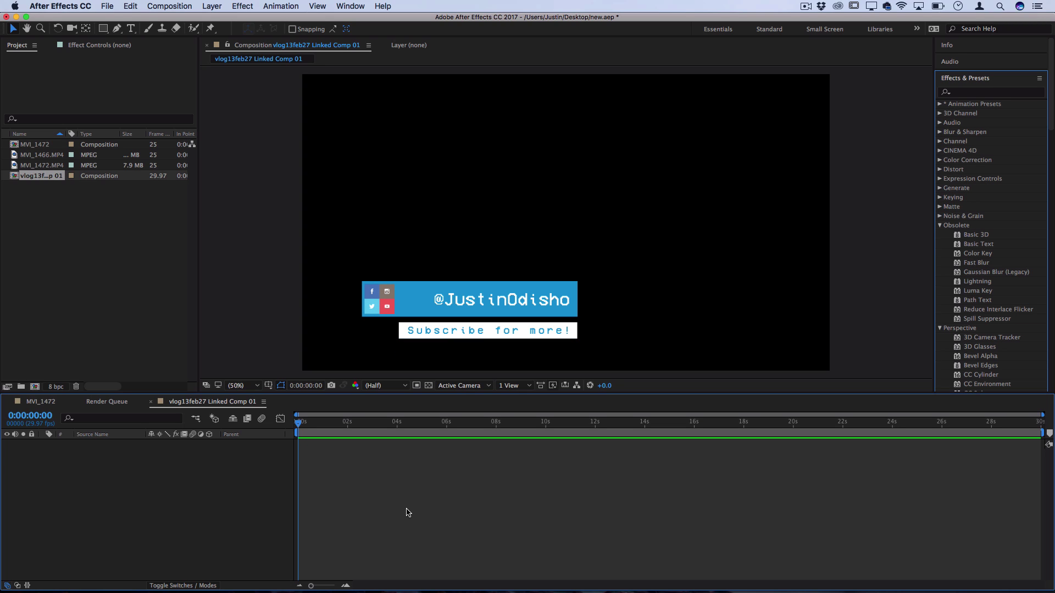
{"action": "left_click", "coordinate": [554, 224]}
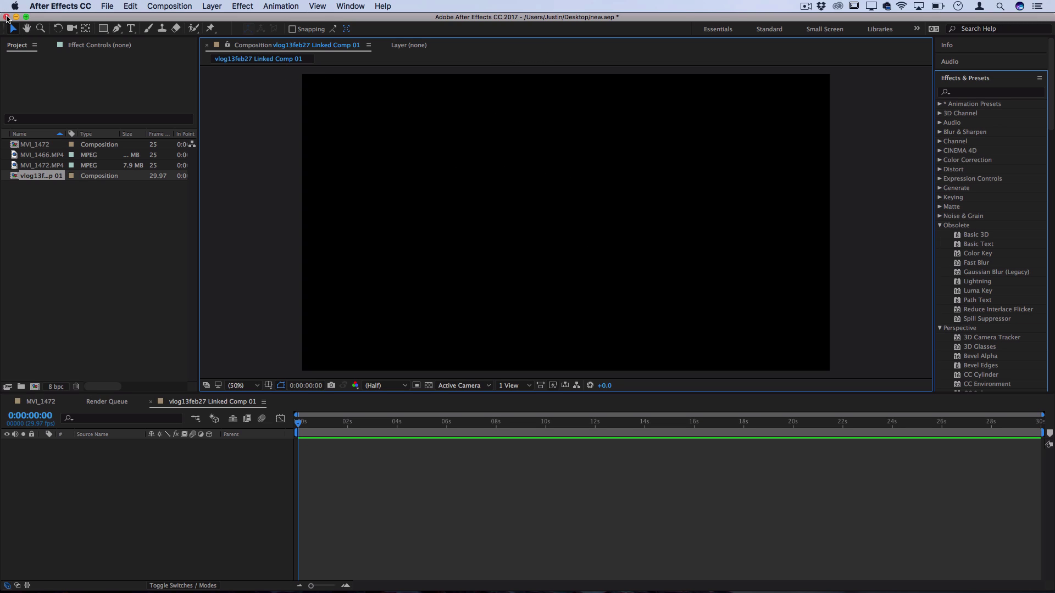
{"action": "left_click", "coordinate": [7, 18]}
{"action": "left_click", "coordinate": [568, 324]}
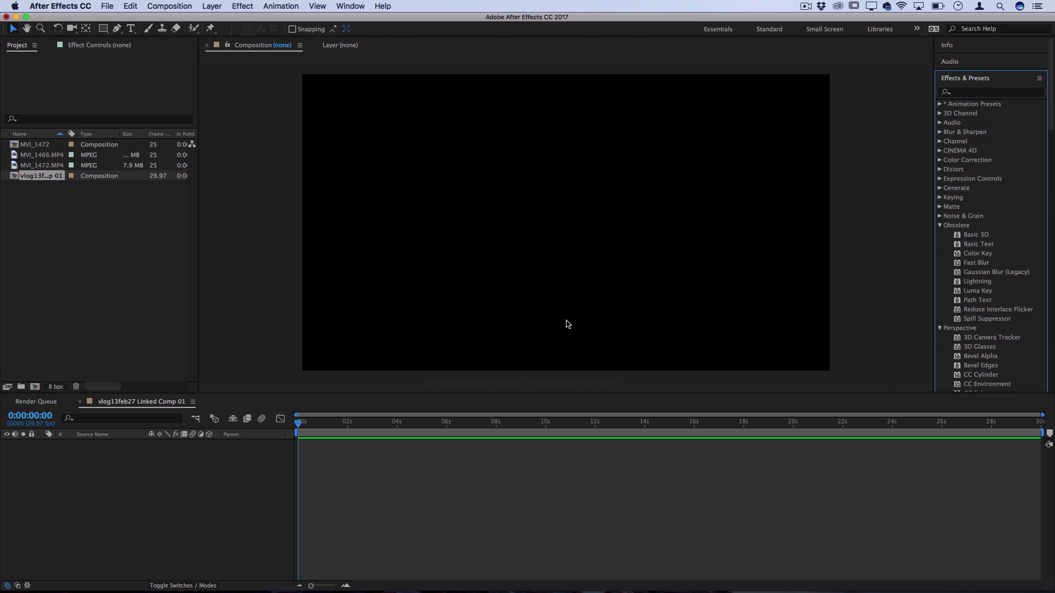
{"action": "left_click", "coordinate": [204, 423]}
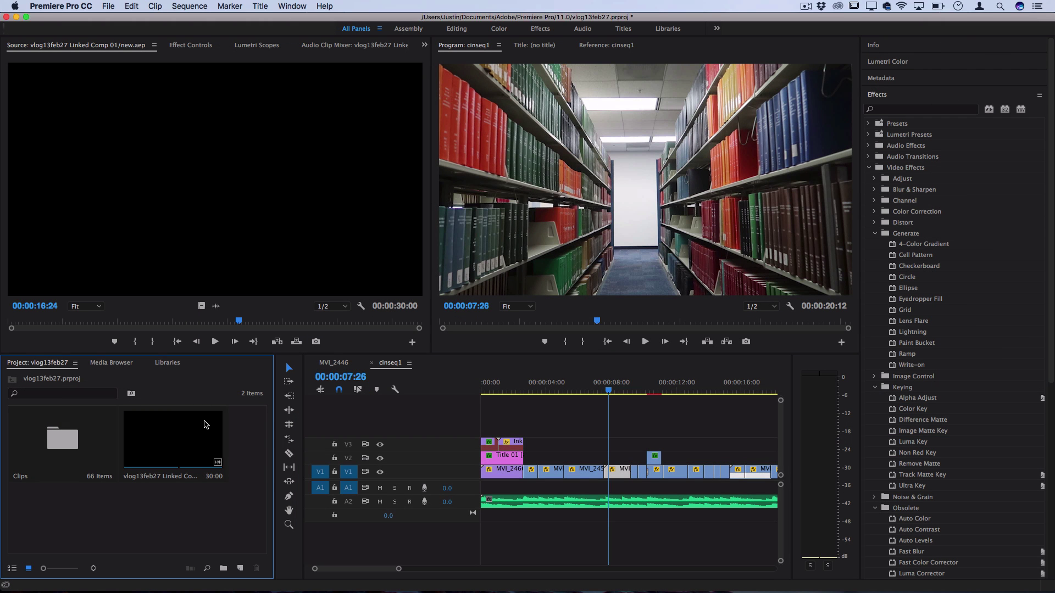
{"action": "left_click", "coordinate": [141, 417]}
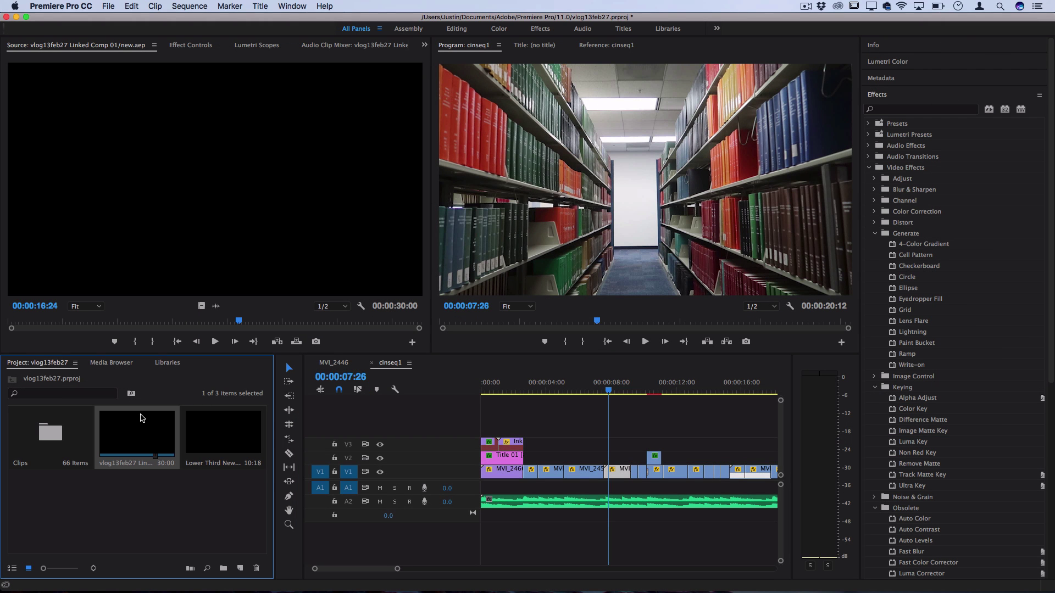
{"action": "left_click_drag", "start_coordinate": [140, 418], "coordinate": [508, 442]}
{"action": "left_click", "coordinate": [201, 440]}
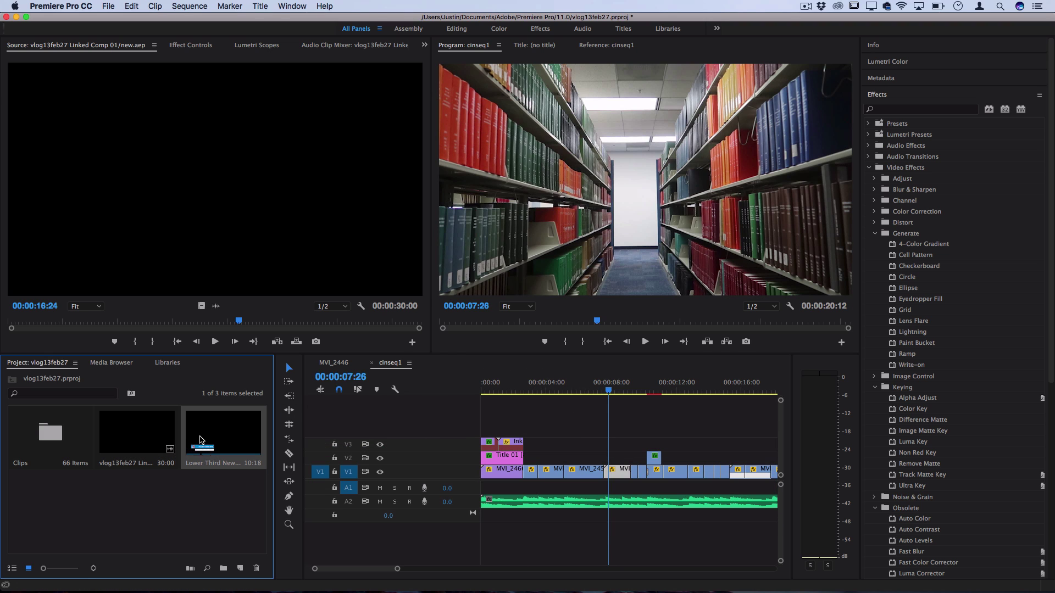
{"action": "left_click_drag", "start_coordinate": [200, 439], "coordinate": [544, 442]}
{"action": "key", "text": "super+z"}
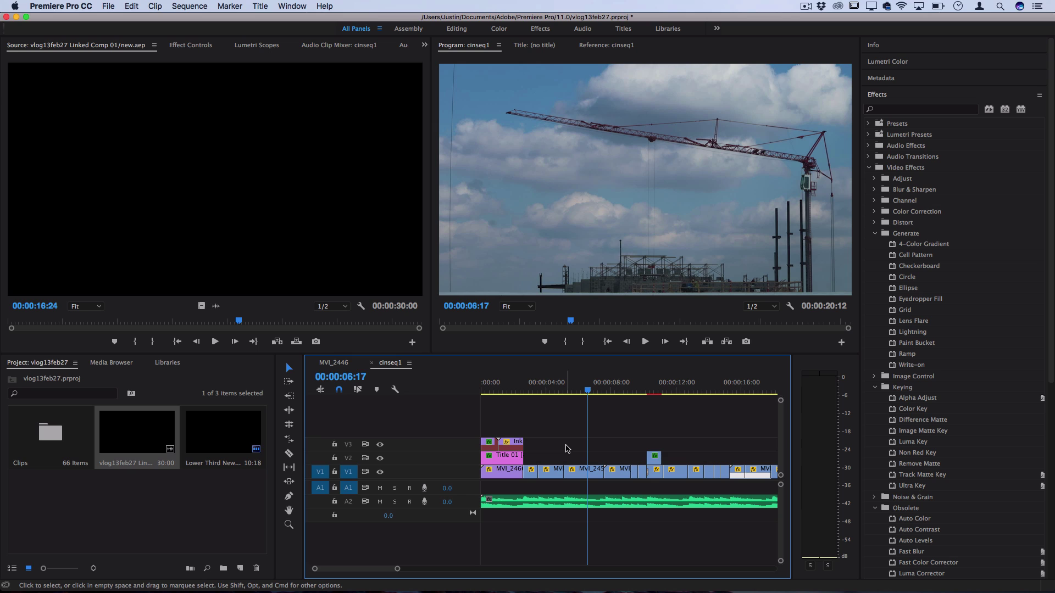
Step: Import vlog13feb27 Linked Comp 01 from new.aep through Dynamic Link
{"action": "left_click", "coordinate": [107, 6]}
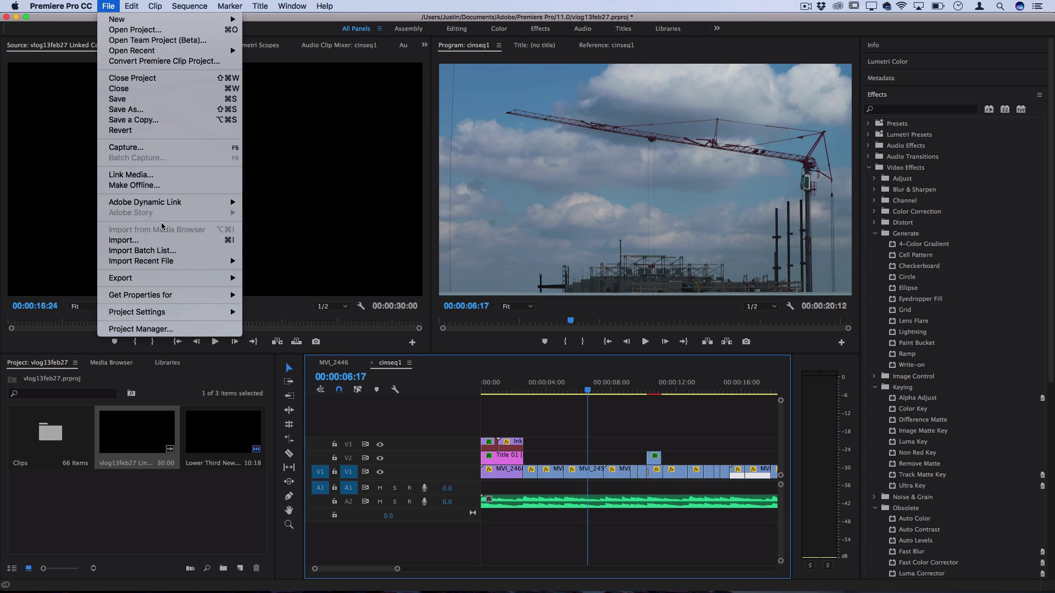
{"action": "mouse_move", "coordinate": [180, 205]}
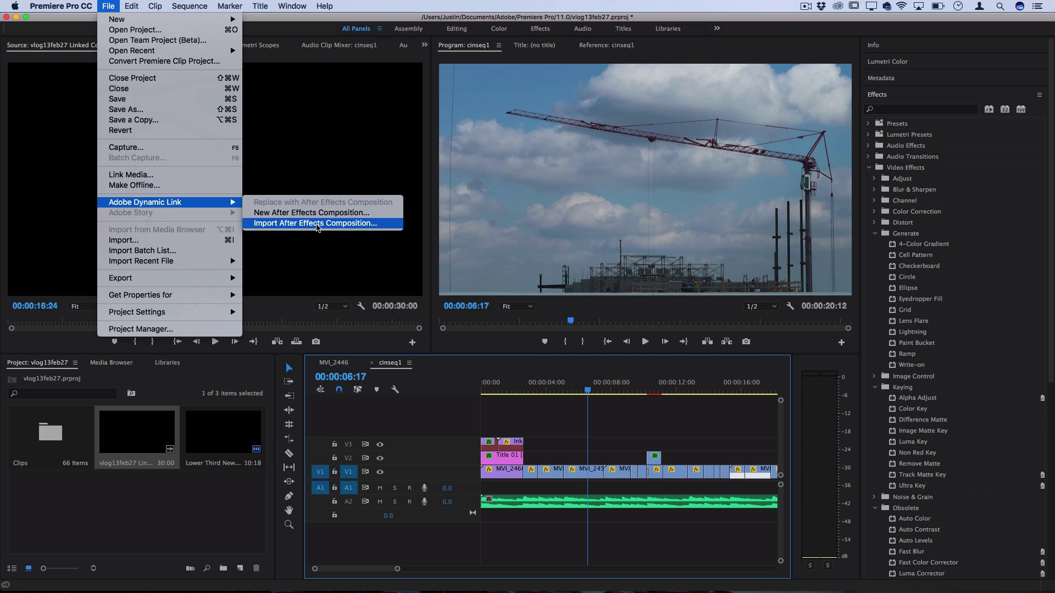
{"action": "left_click", "coordinate": [318, 223]}
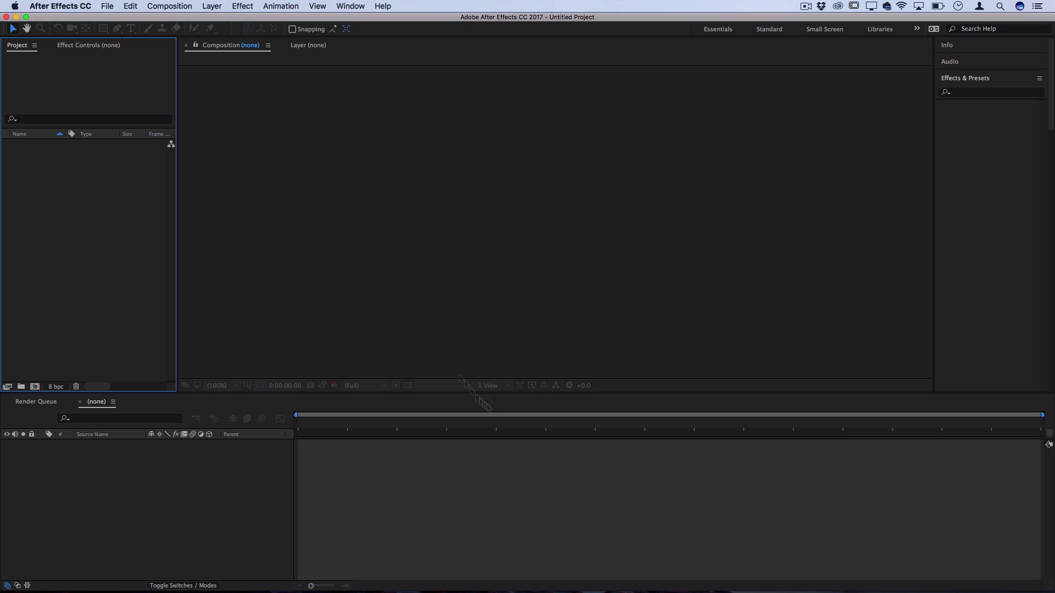
{"action": "left_click", "coordinate": [447, 576]}
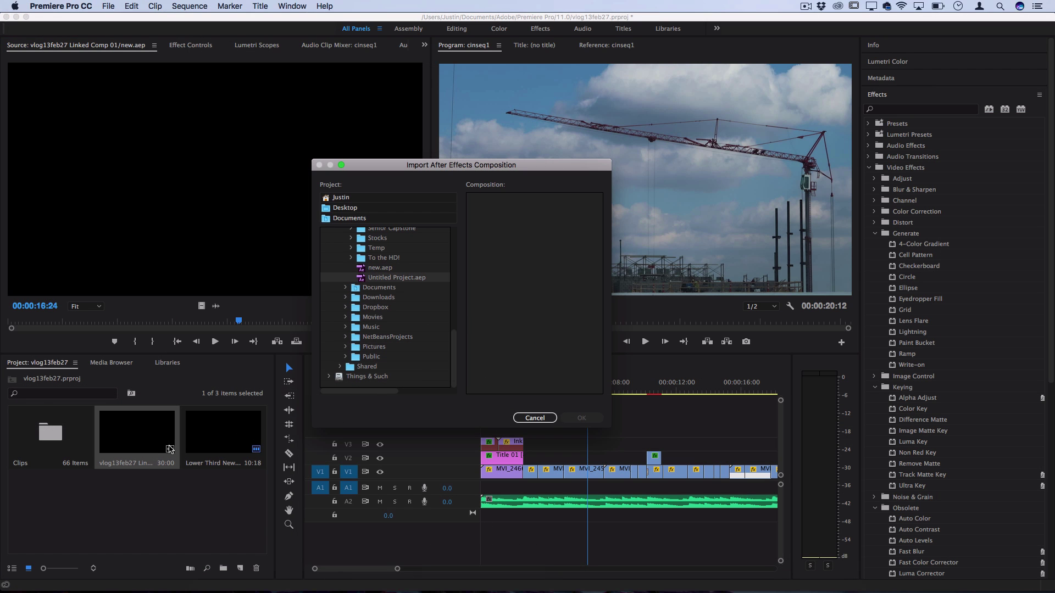
{"action": "left_click", "coordinate": [406, 269]}
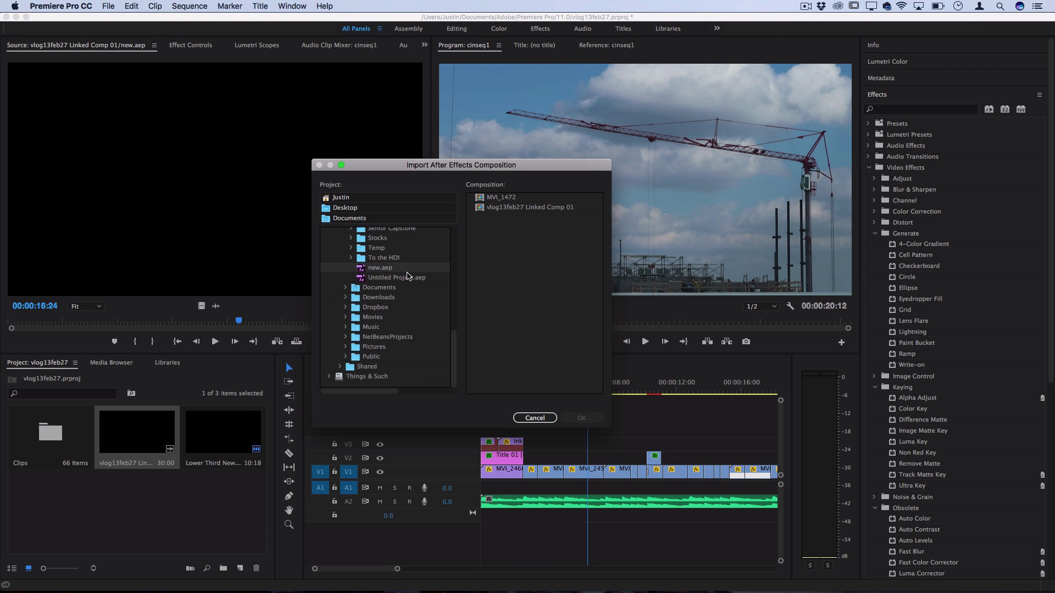
{"action": "left_click", "coordinate": [509, 208]}
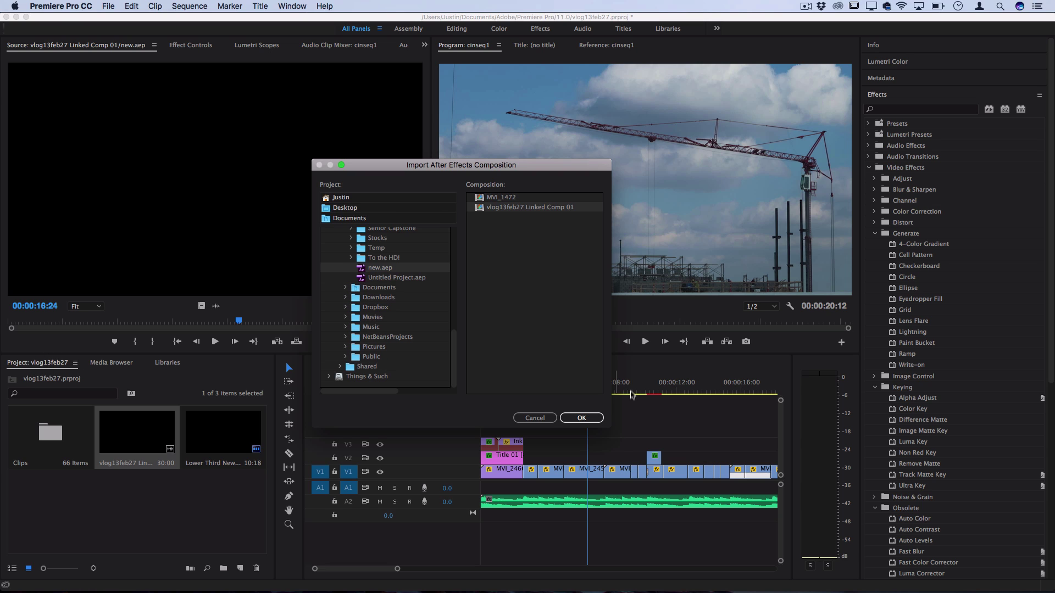
{"action": "left_click", "coordinate": [584, 419]}
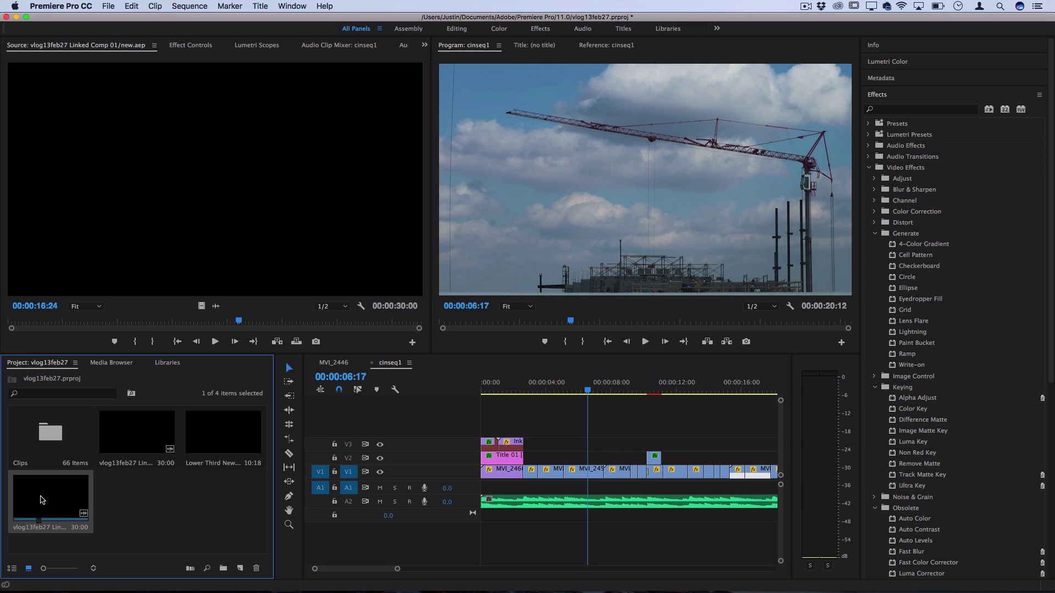
Step: Replace the MVI_2463 clip on V1 at 00:00:08:07 with an After Effects composition
{"action": "left_click", "coordinate": [590, 394]}
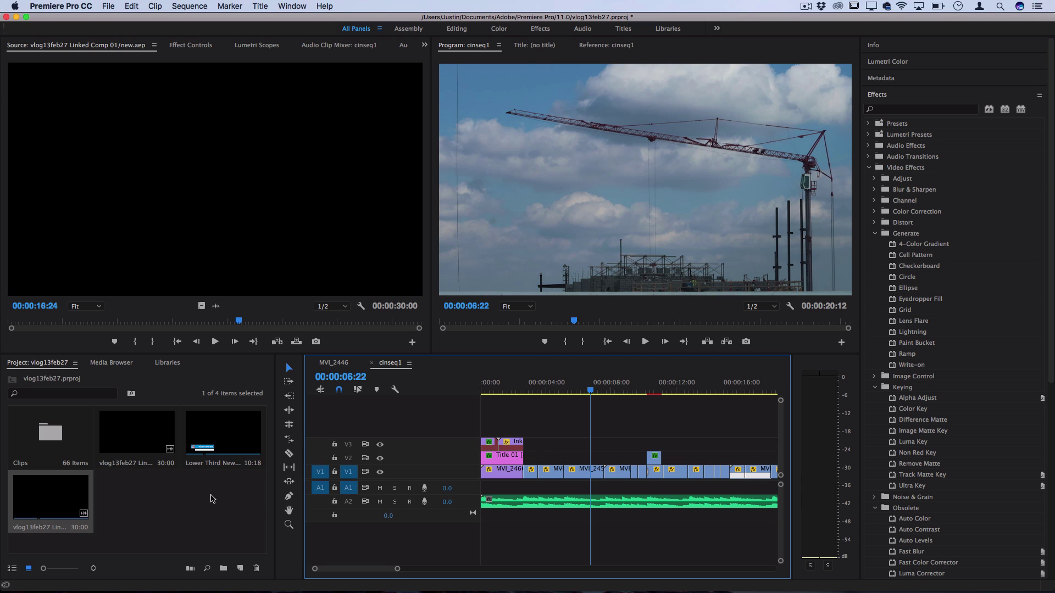
{"action": "left_click", "coordinate": [615, 391]}
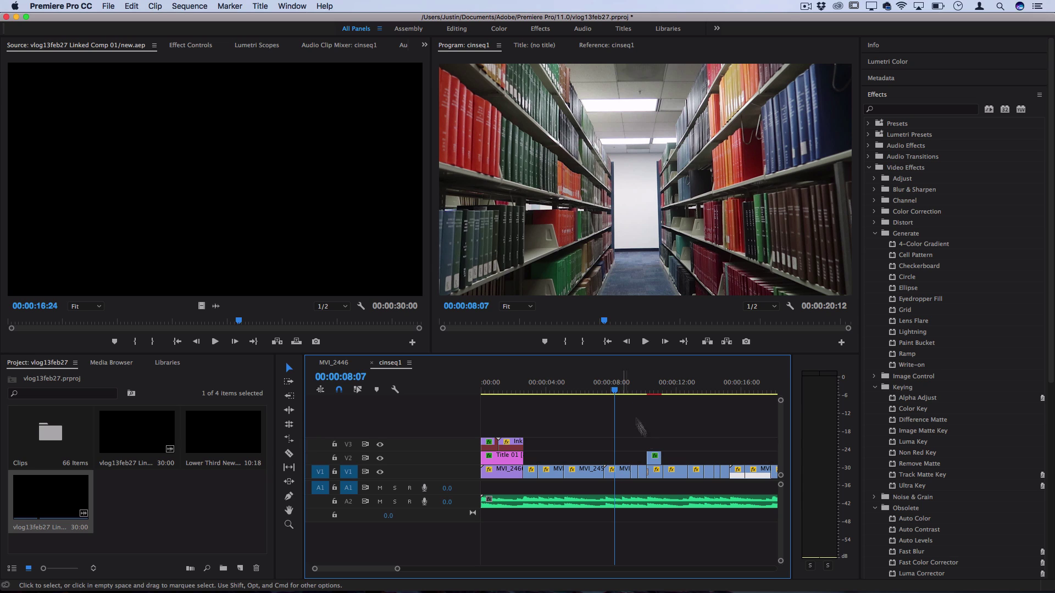
{"action": "key", "text": "equal"}
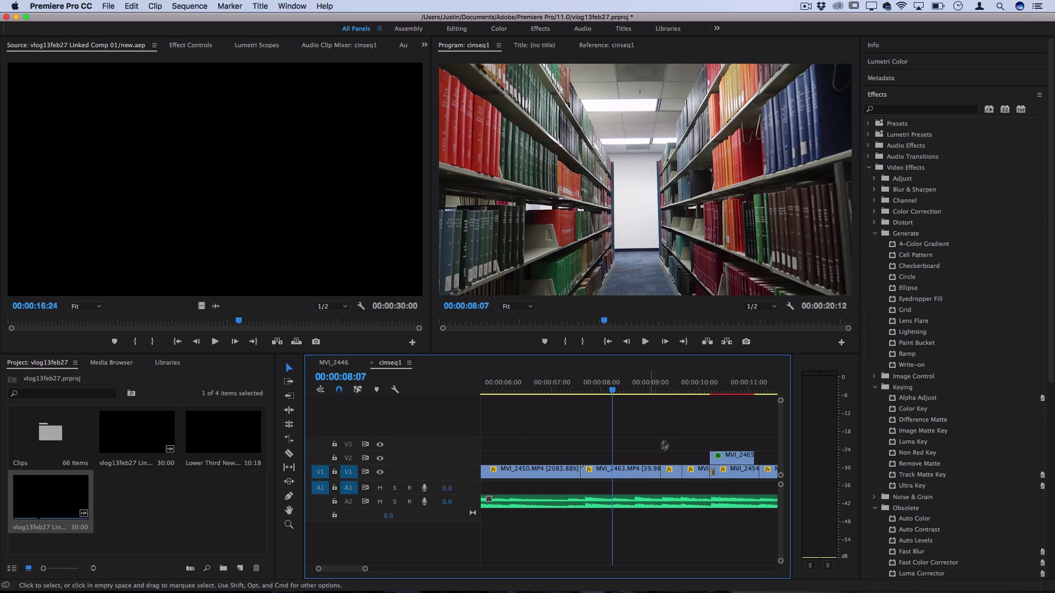
{"action": "left_click_drag", "start_coordinate": [688, 436], "coordinate": [661, 453]}
{"action": "left_click", "coordinate": [628, 476]}
{"action": "right_click", "coordinate": [628, 476]}
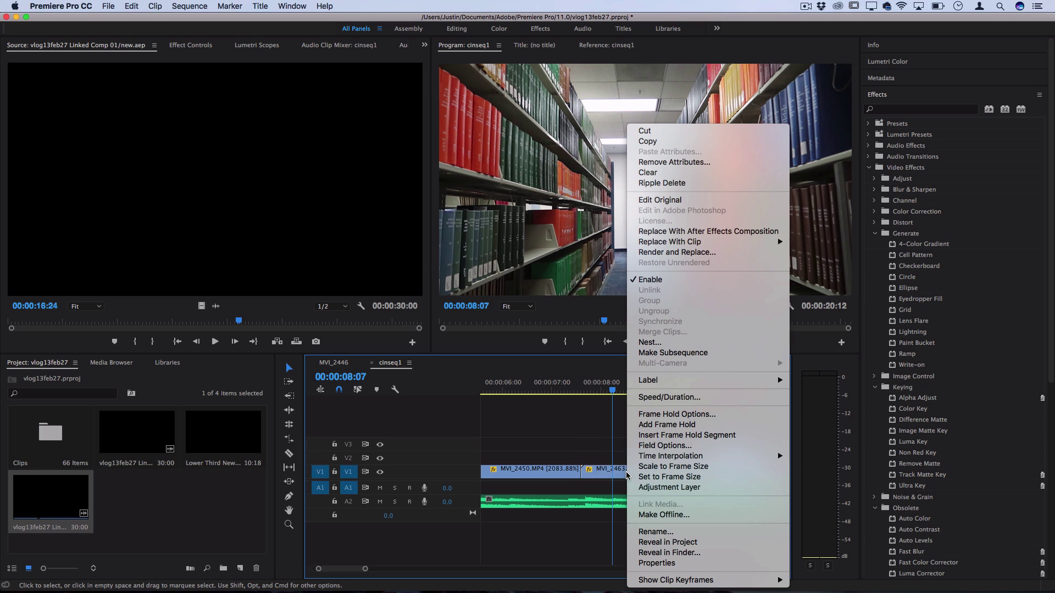
{"action": "left_click", "coordinate": [733, 231]}
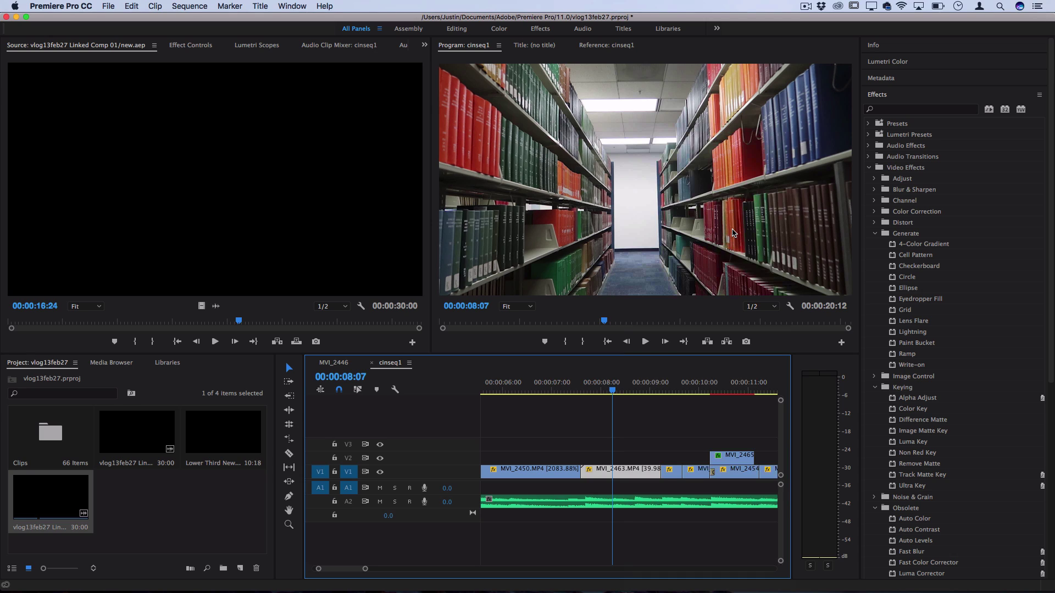
{"action": "left_click", "coordinate": [558, 337]}
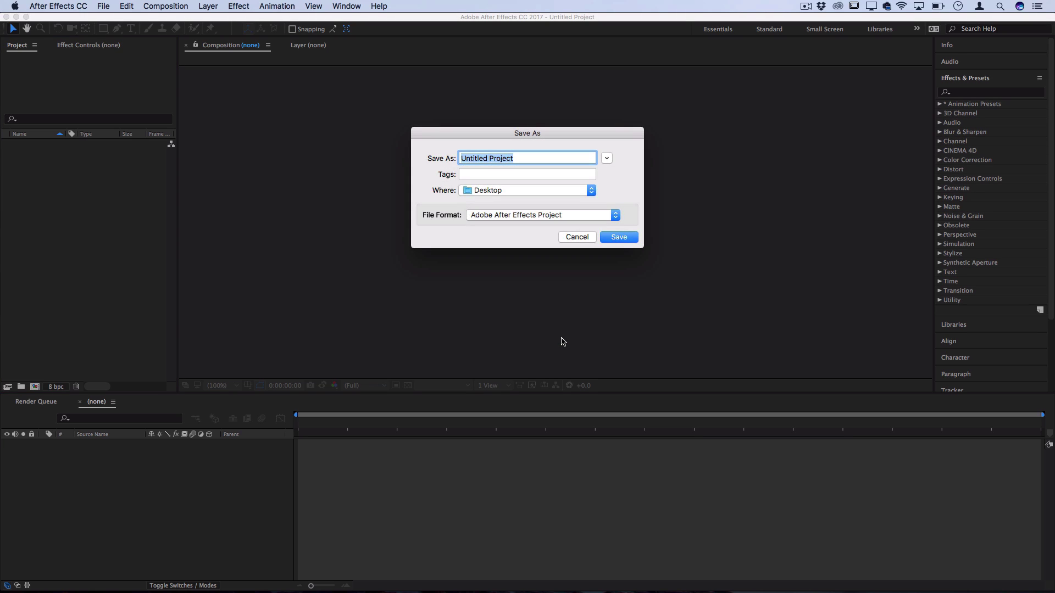
Step: Save as replace.aep, then camera-track the shot and add text and camera at the wall target
{"action": "type", "text": "replace"}
{"action": "key", "text": "Return"}
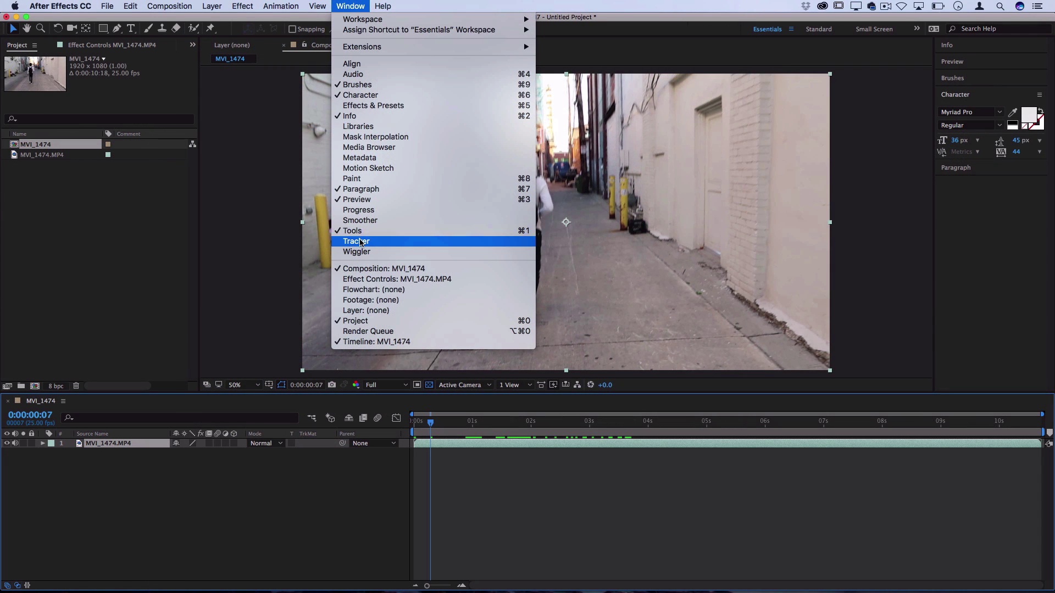
{"action": "left_click", "coordinate": [360, 242]}
{"action": "left_click", "coordinate": [911, 245]}
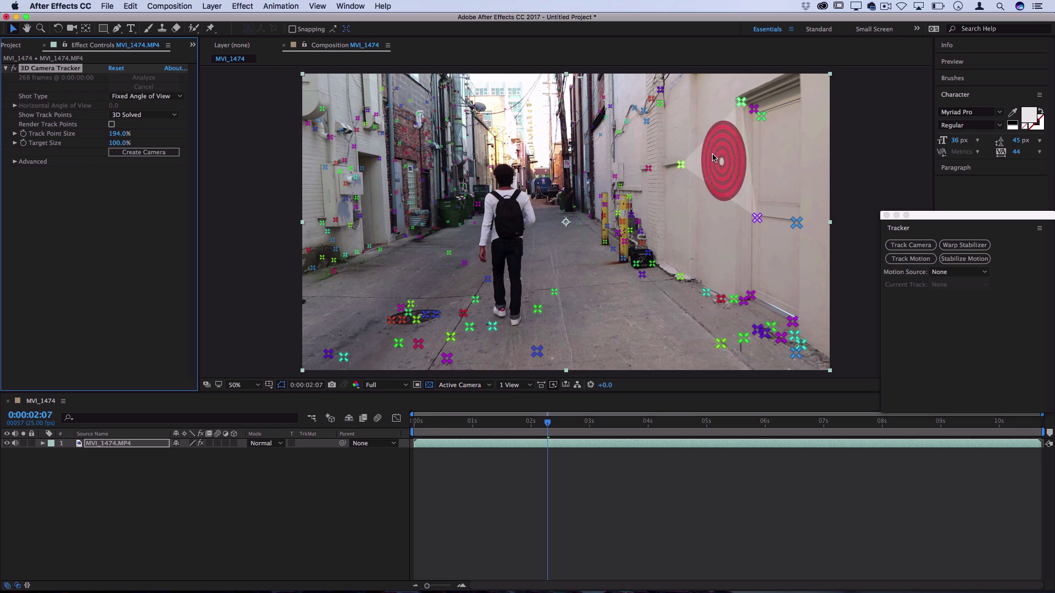
{"action": "right_click", "coordinate": [712, 158]}
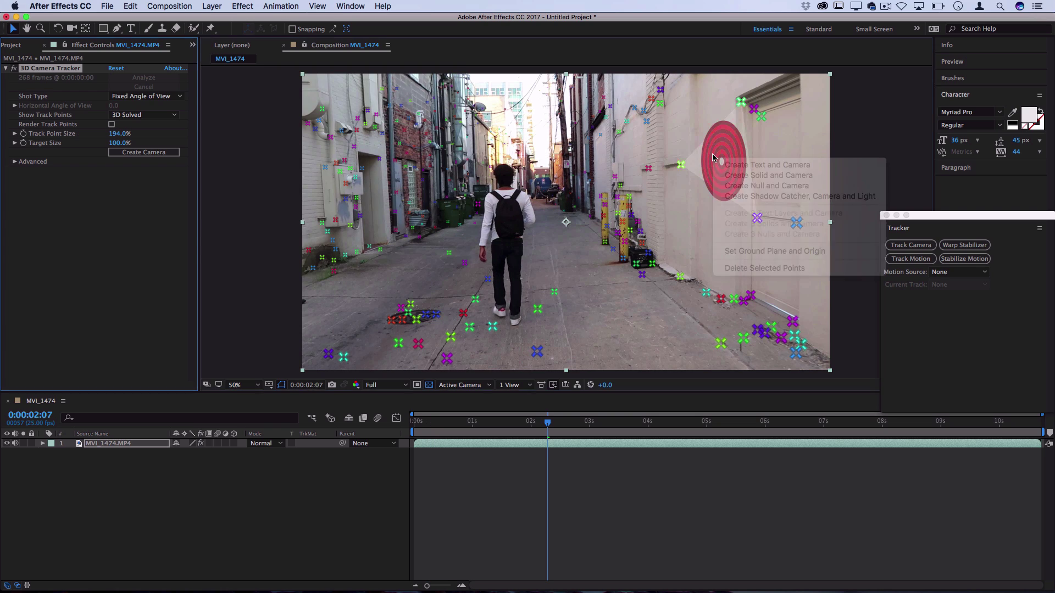
{"action": "left_click", "coordinate": [739, 166]}
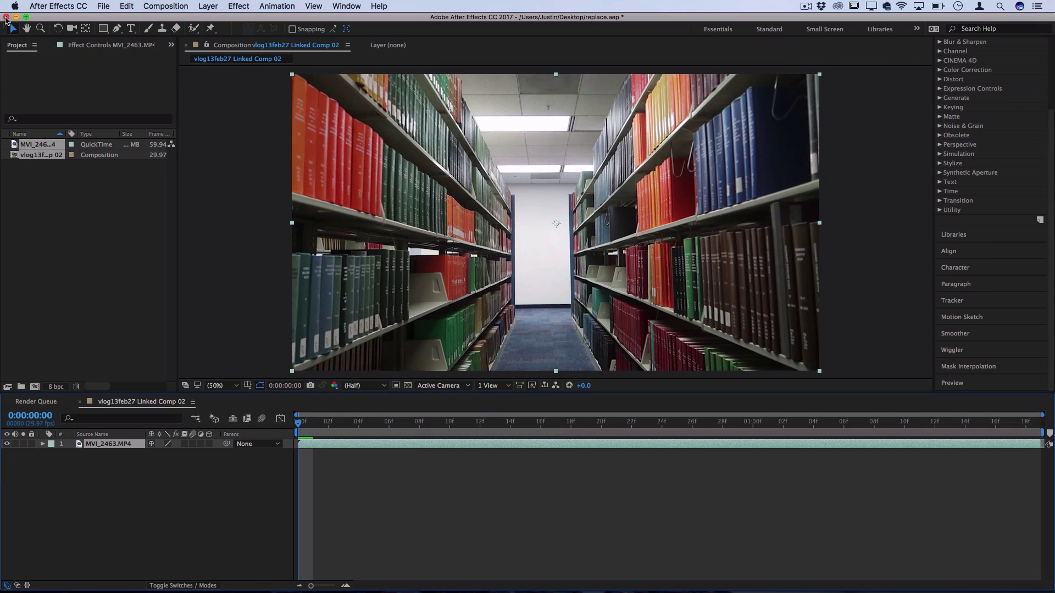
Step: Close After Effects saving replace.aep, then select the pink Linked Comp 02 clip on V1
{"action": "left_click", "coordinate": [6, 17]}
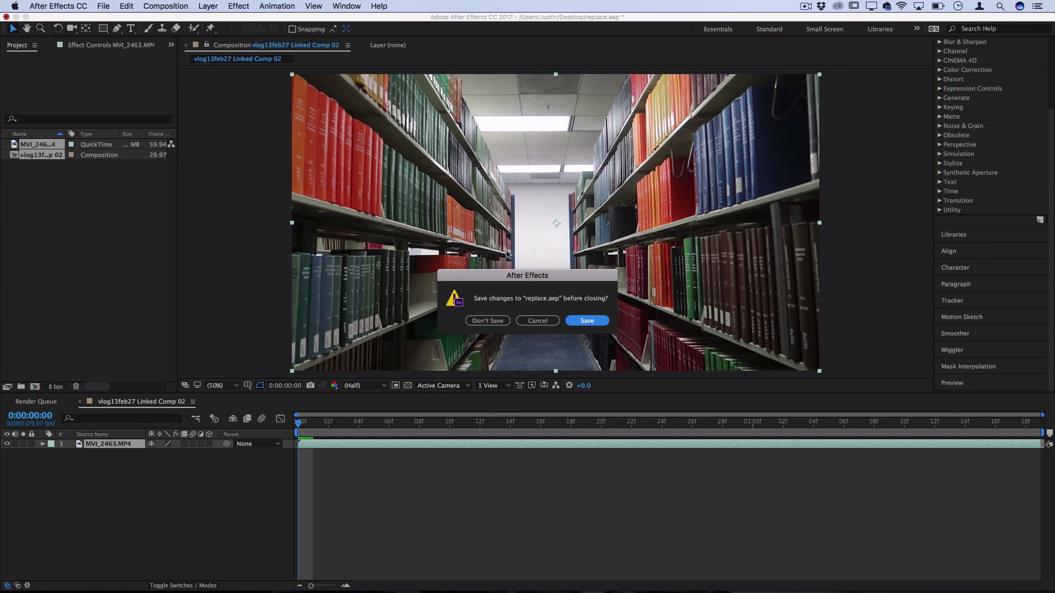
{"action": "left_click", "coordinate": [586, 320]}
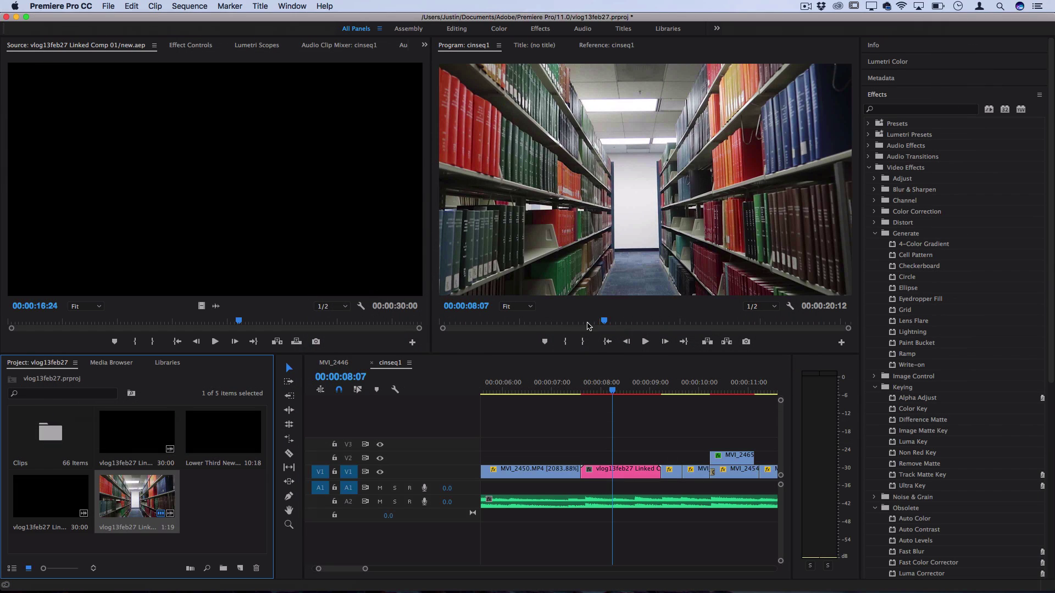
{"action": "left_click", "coordinate": [630, 474]}
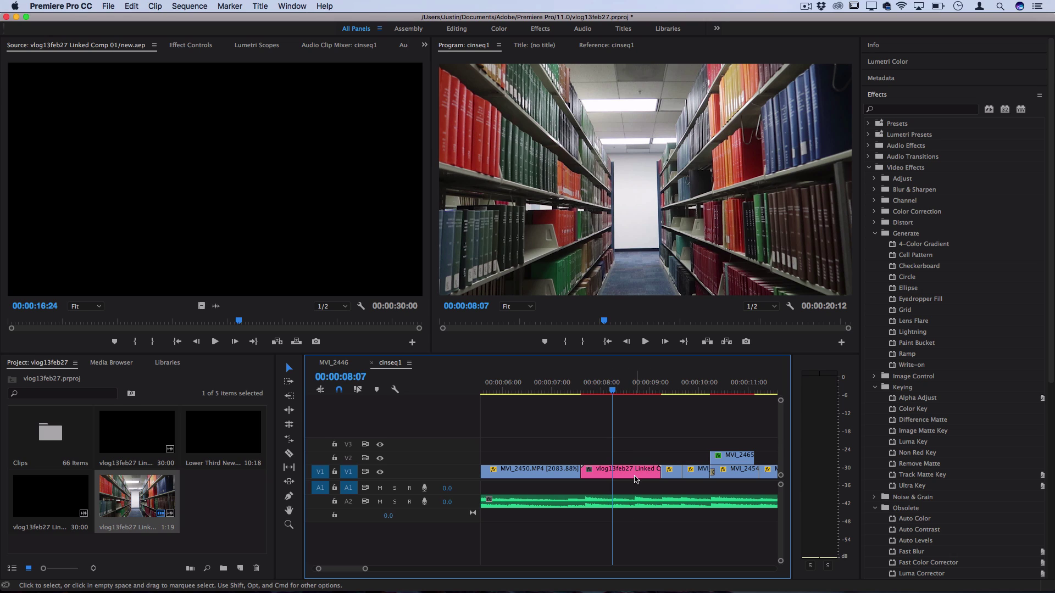
{"action": "left_click", "coordinate": [636, 478]}
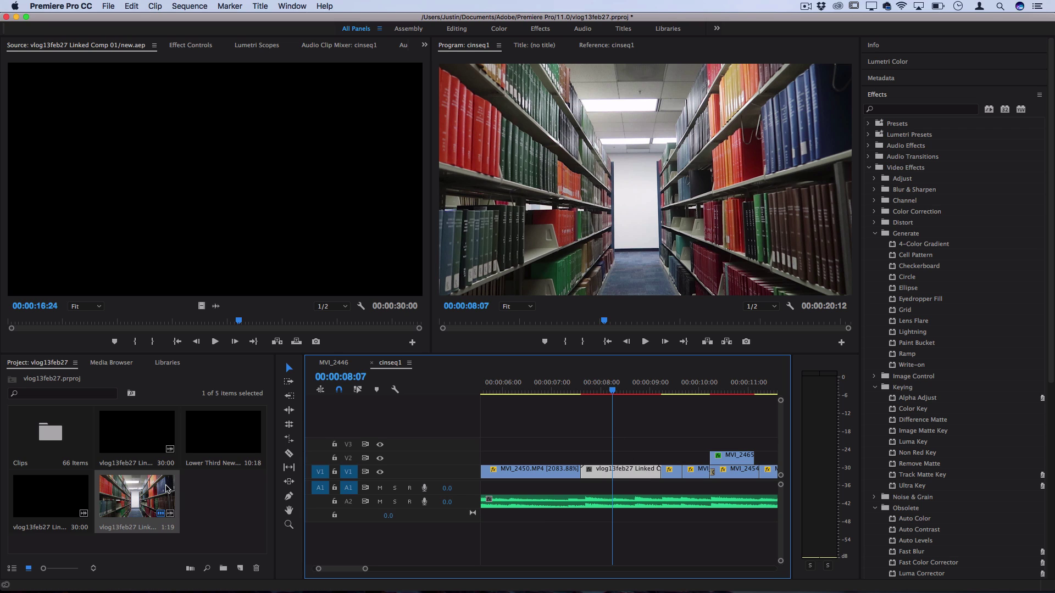
Step: Play the sequence from just before the linked clip and scrub to 00:00:08:13
{"action": "left_click", "coordinate": [583, 392]}
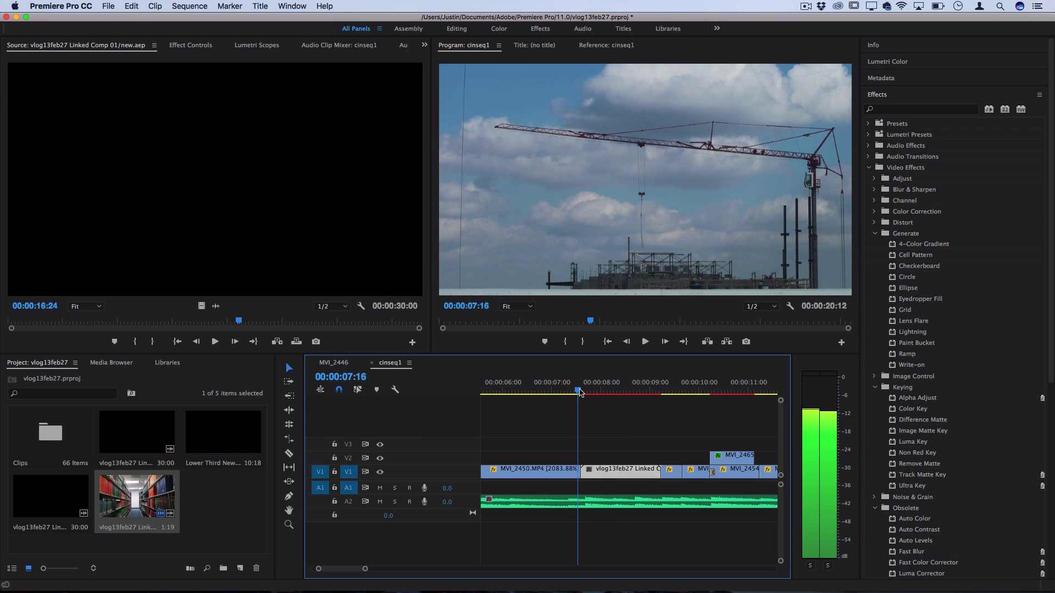
{"action": "key", "text": "space"}
{"action": "key", "text": "space"}
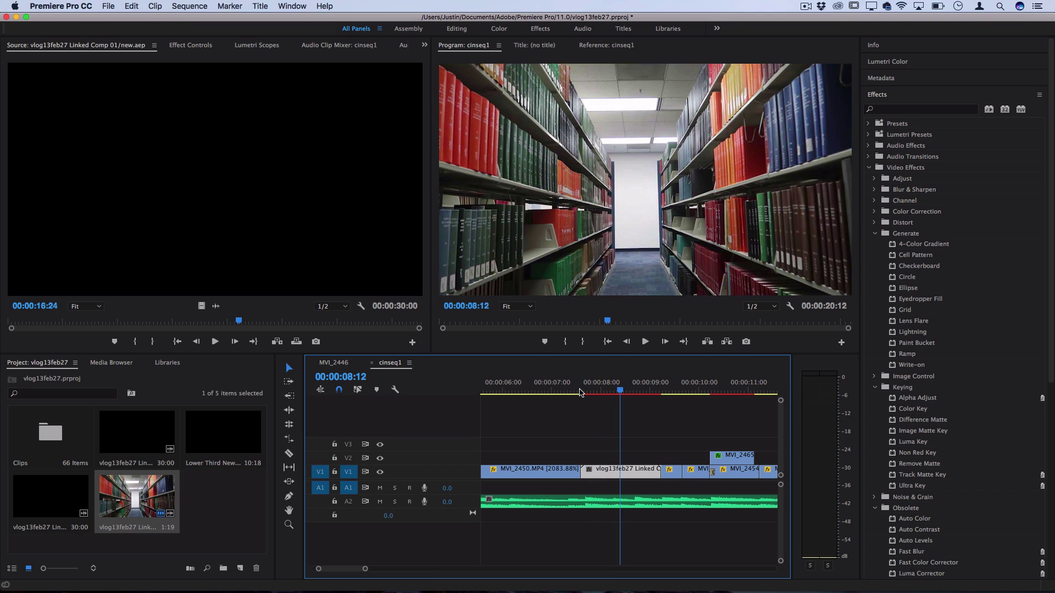
{"action": "key", "text": "minus"}
{"action": "left_click_drag", "start_coordinate": [662, 396], "coordinate": [639, 394]}
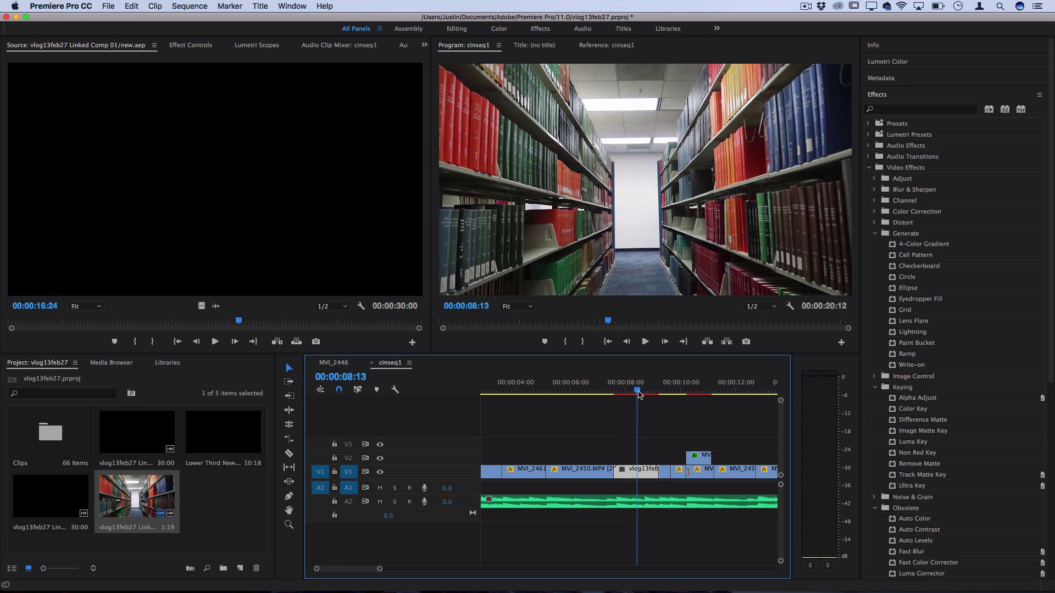